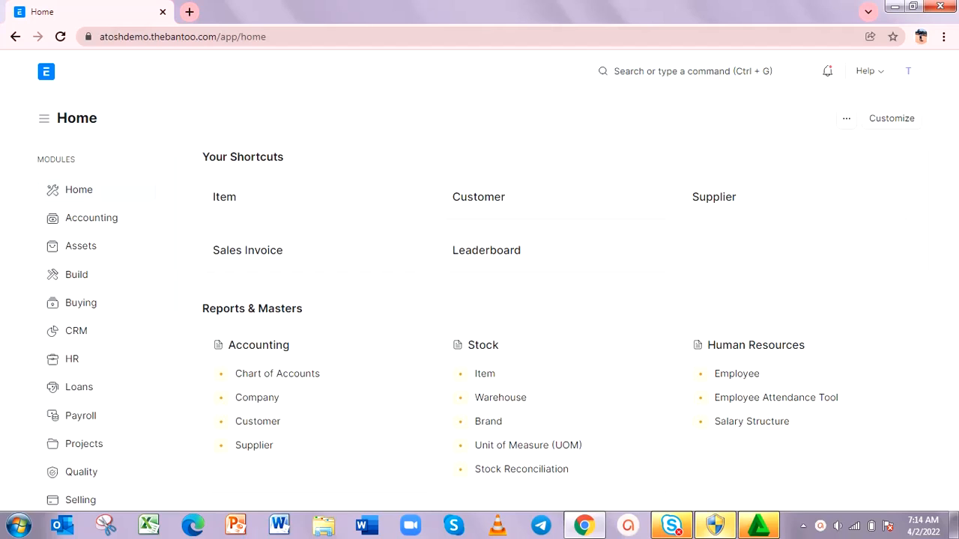
Step: Open the company list in Accounting, review the fields of a blank new company form, and return to the list
left_click(108, 225)
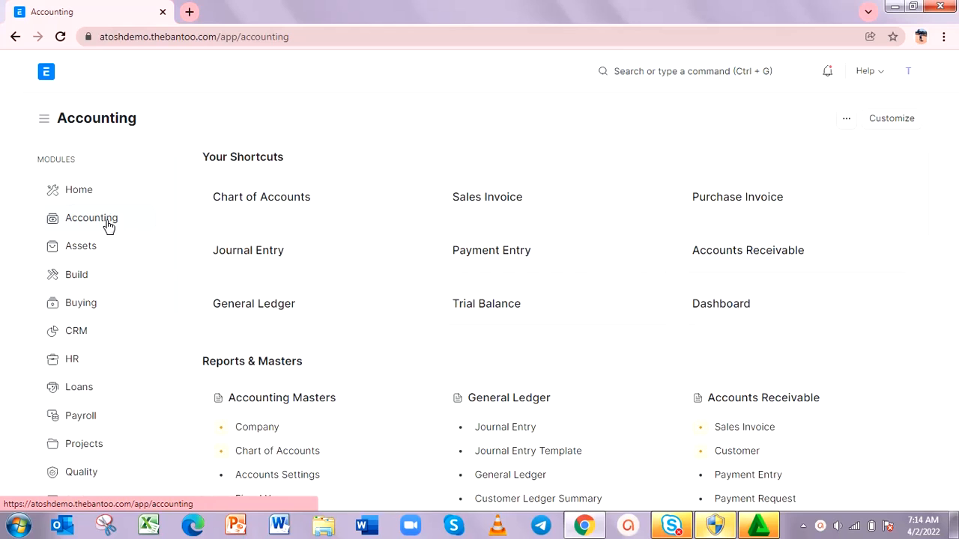
left_click(257, 428)
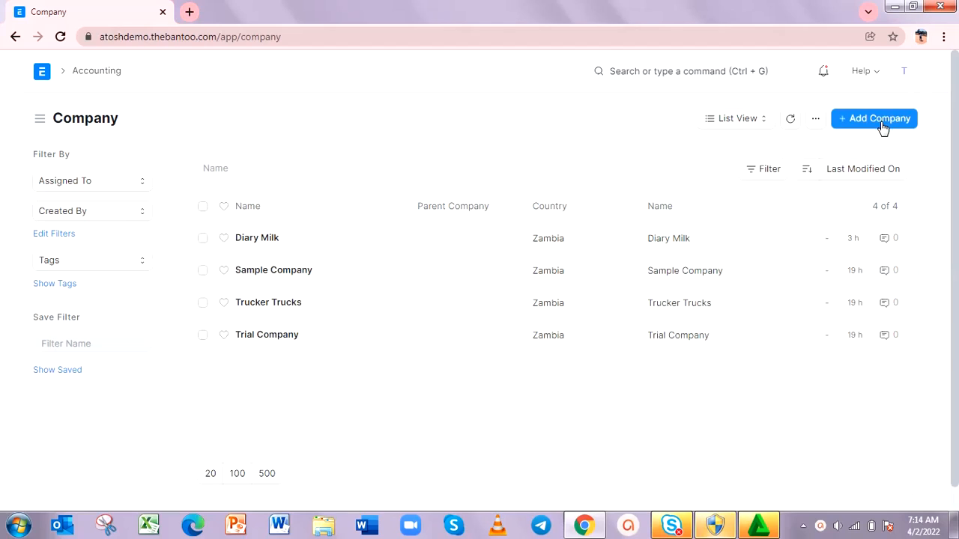
left_click(882, 126)
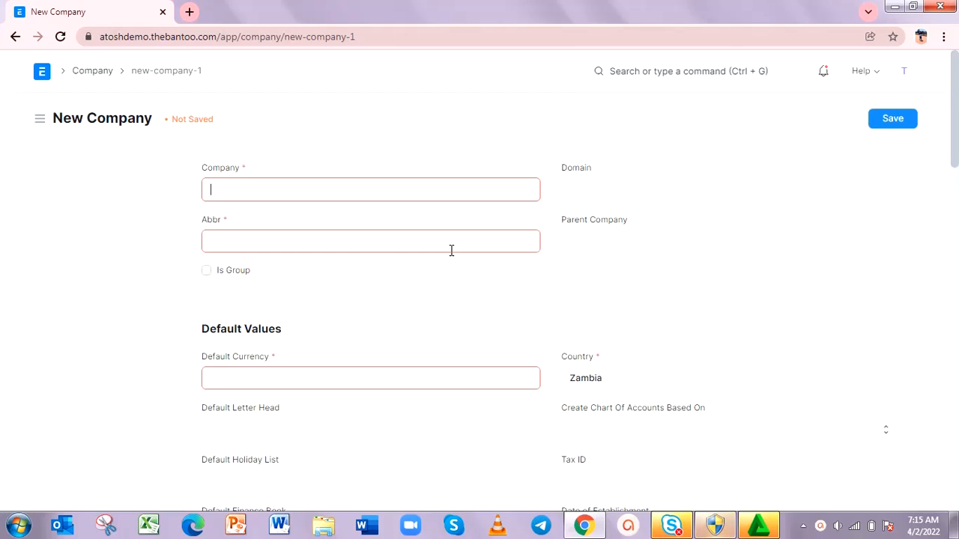
scroll(451, 250, "down", 13)
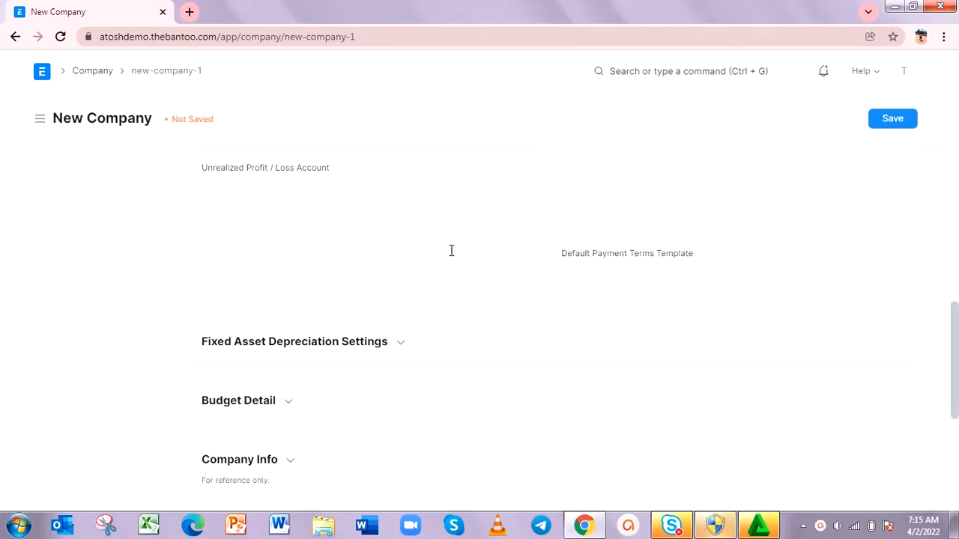
scroll(450, 251, "up", 9)
scroll(451, 251, "up", 3)
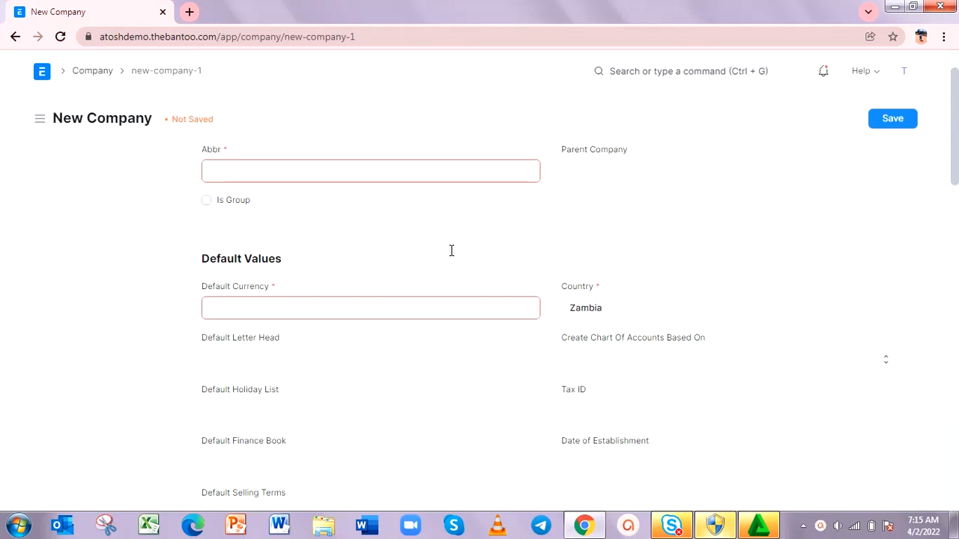
scroll(451, 250, "up", 1)
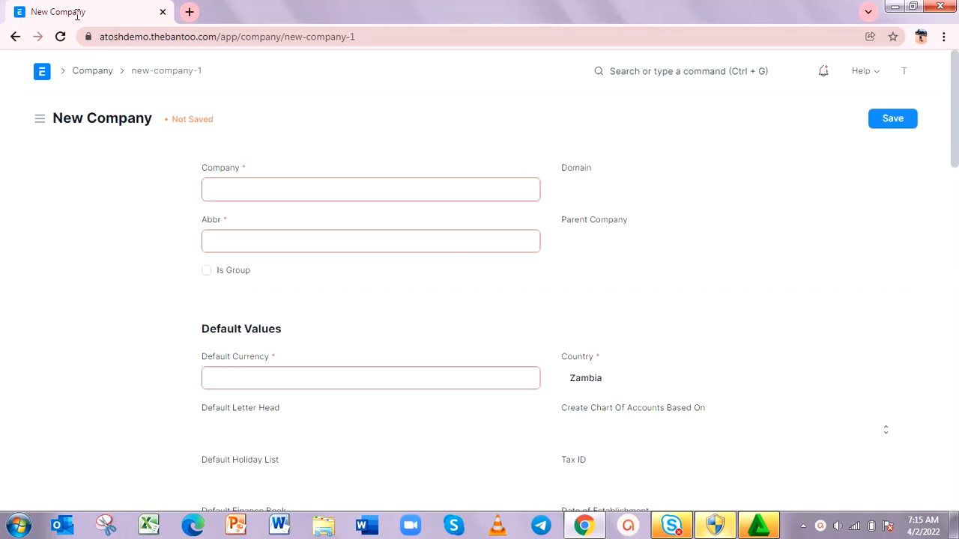
left_click(15, 37)
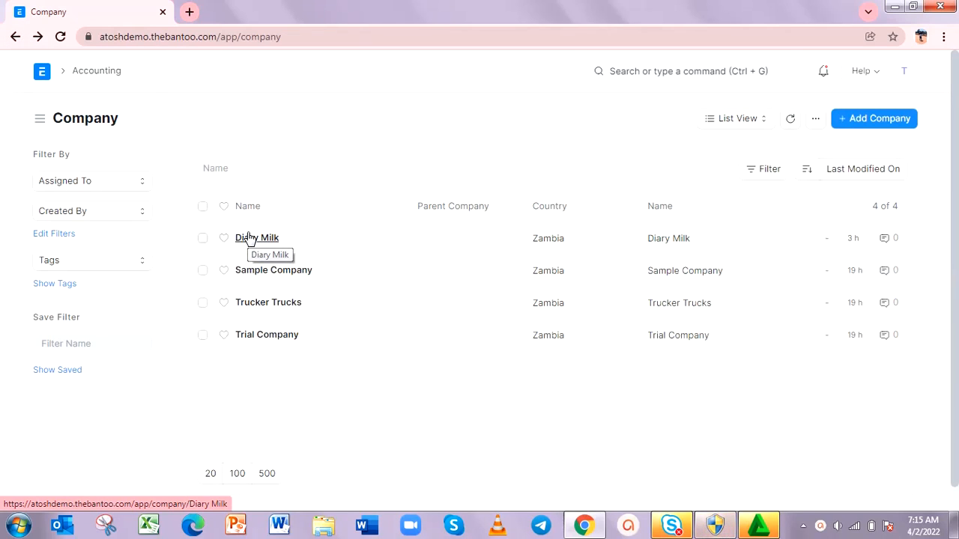
Step: Open the Diary Milk company record and look over its details and default values
left_click(255, 239)
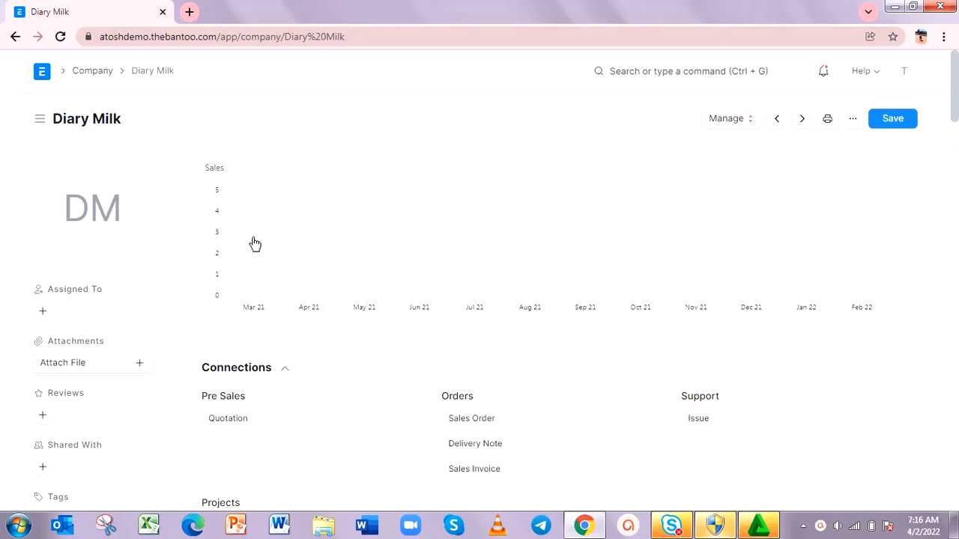
left_click(15, 37)
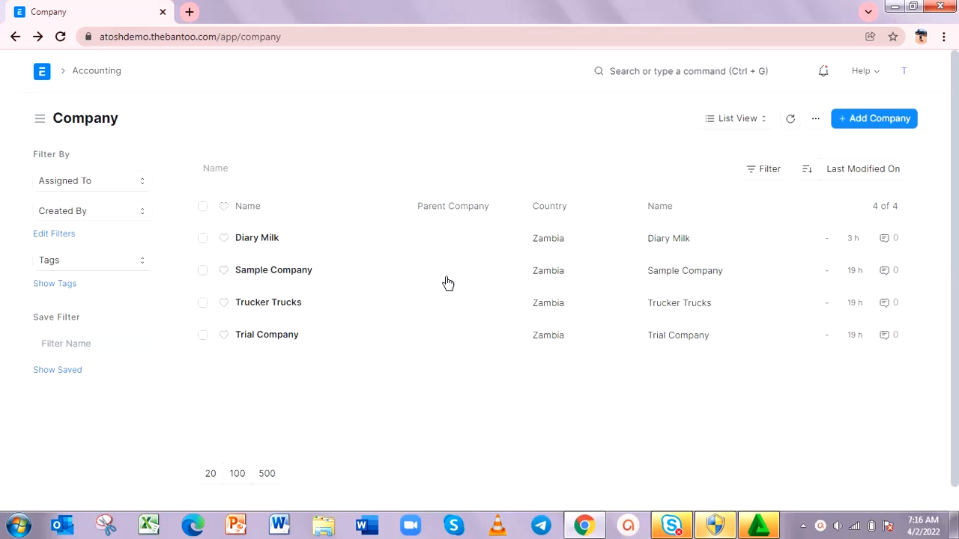
left_click(260, 246)
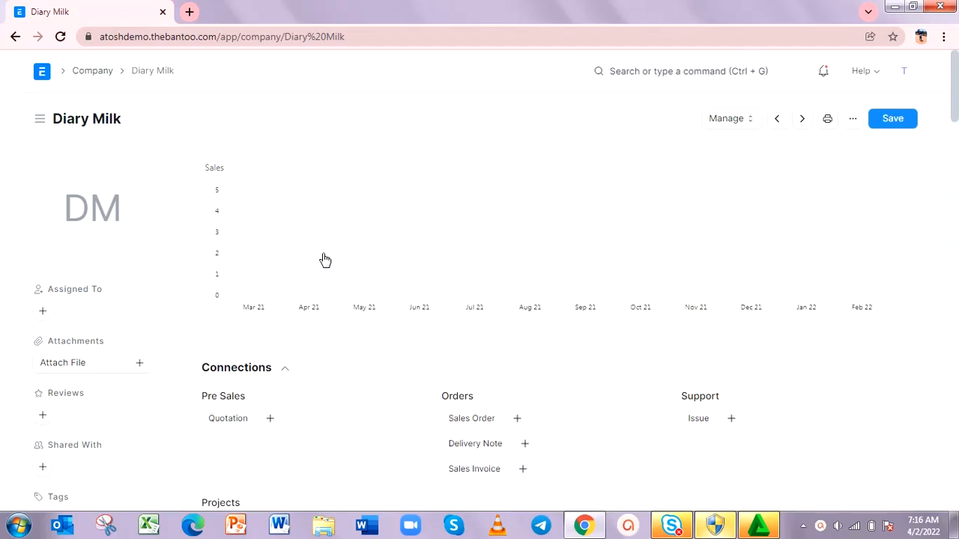
scroll(324, 260, "down", 7)
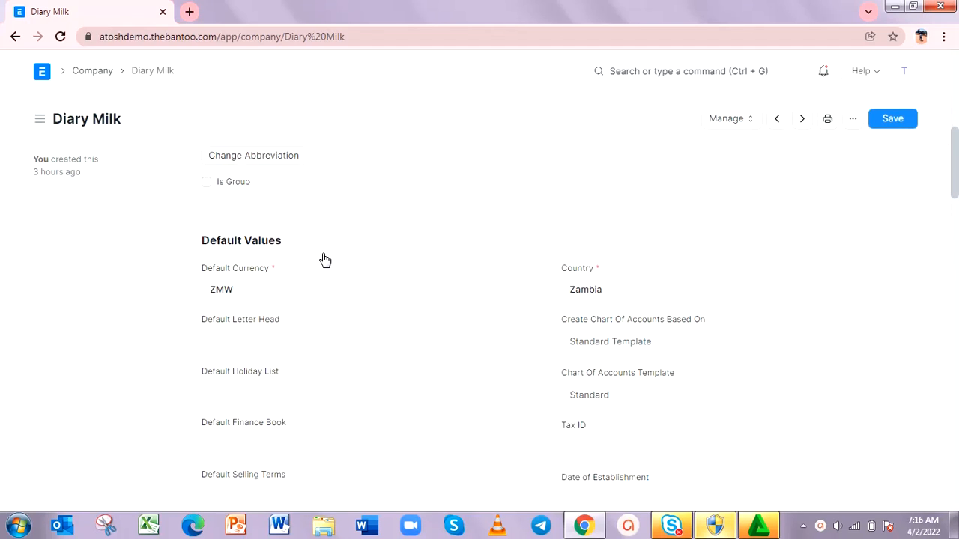
scroll(325, 260, "up", 7)
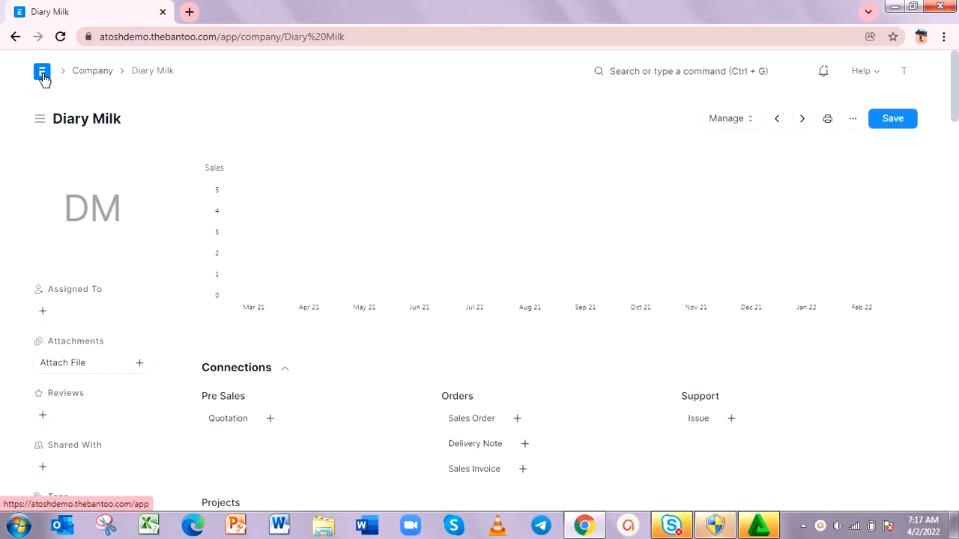
Step: Open the Chart of Accounts from the Accounting module and show it for the Diary Milk company
left_click(43, 77)
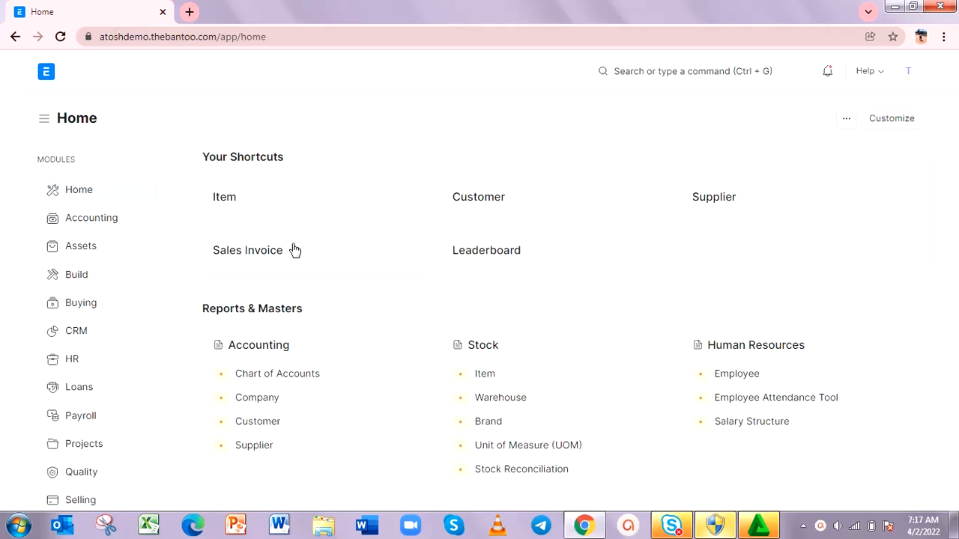
left_click(86, 218)
scroll(313, 345, "down", 4)
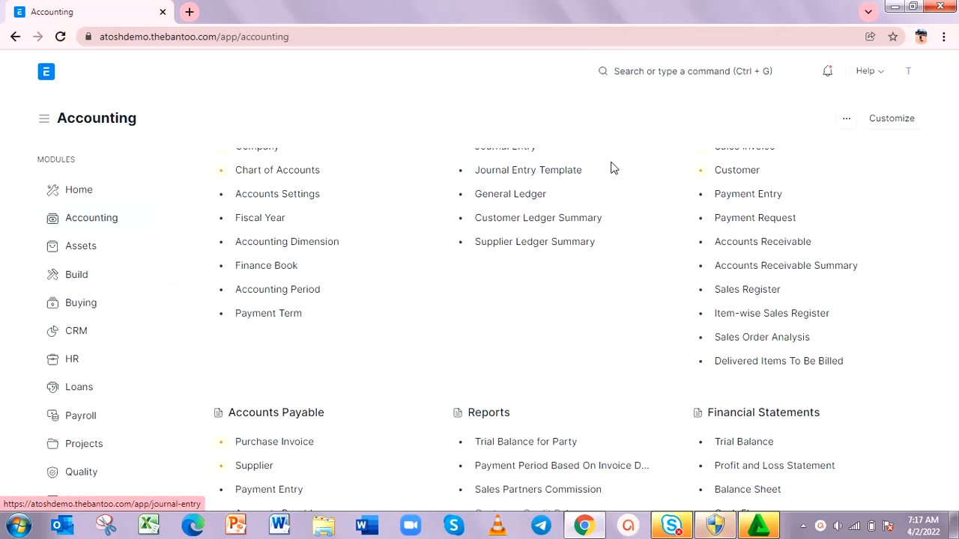
left_click(653, 75)
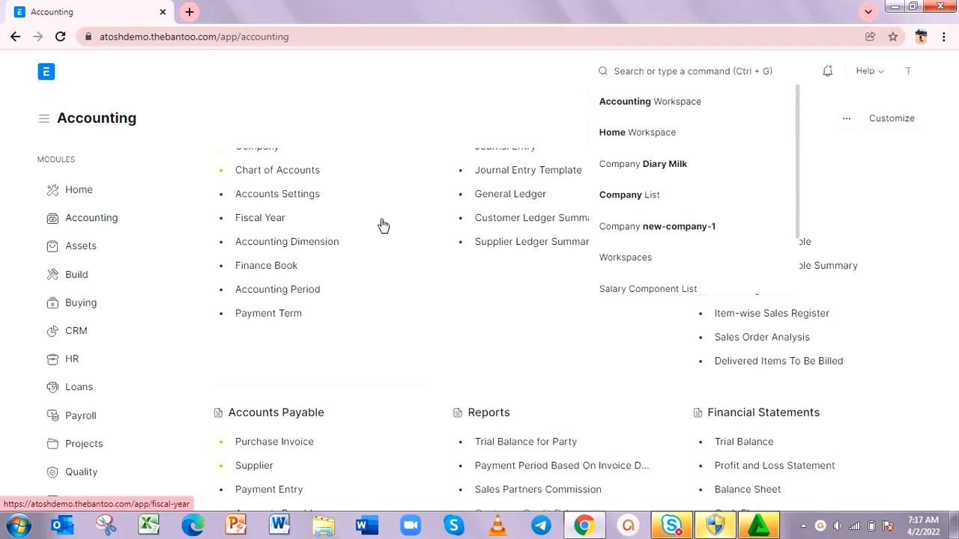
scroll(383, 226, "up", 4)
scroll(383, 225, "down", 2)
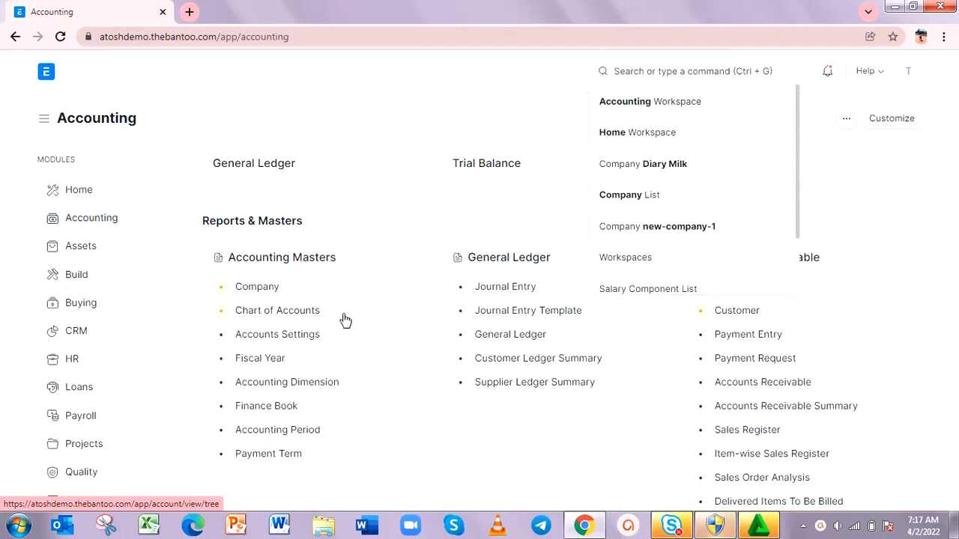
left_click(269, 311)
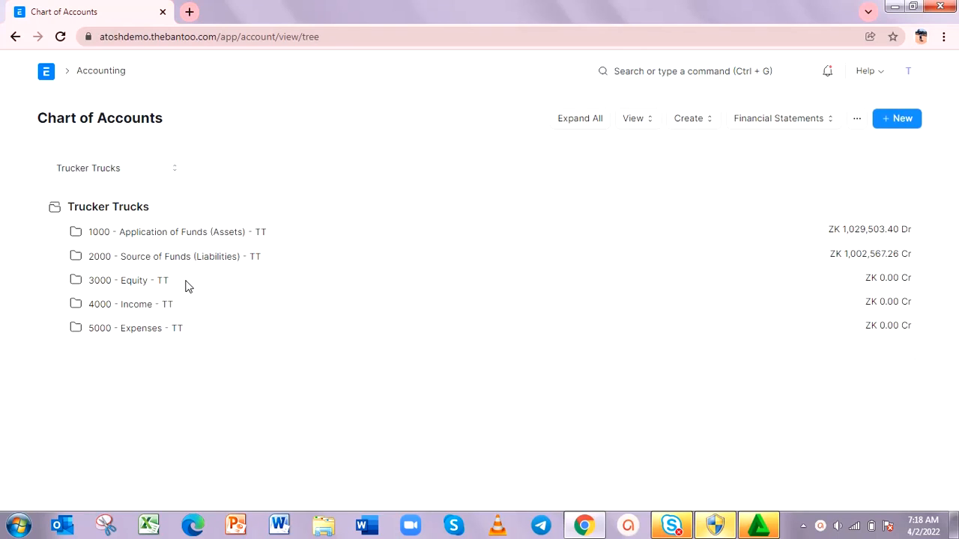
left_click(174, 174)
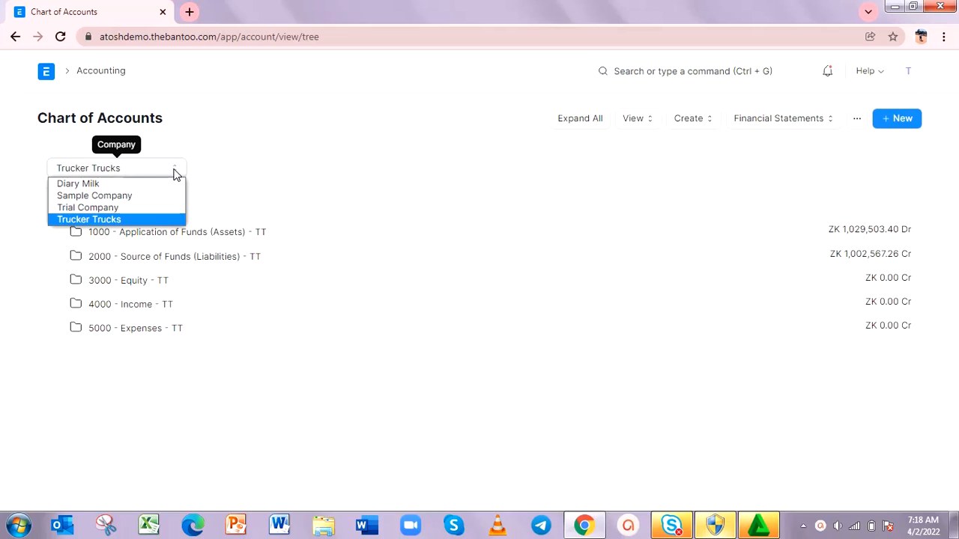
left_click(137, 188)
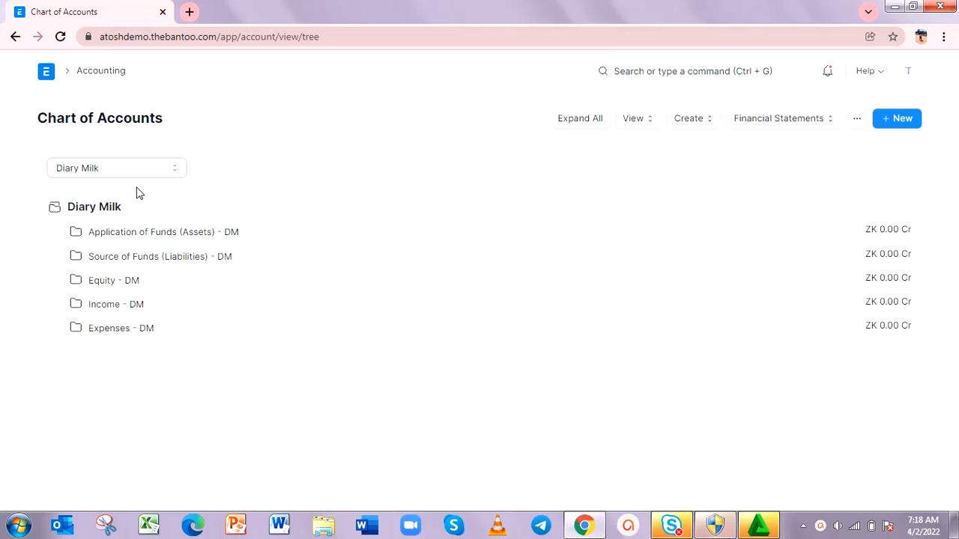
Step: Expand Application of Funds (Assets), Current Assets, Accounts Receivable and Bank Accounts in the account tree to examine their sub-accounts
left_click(75, 236)
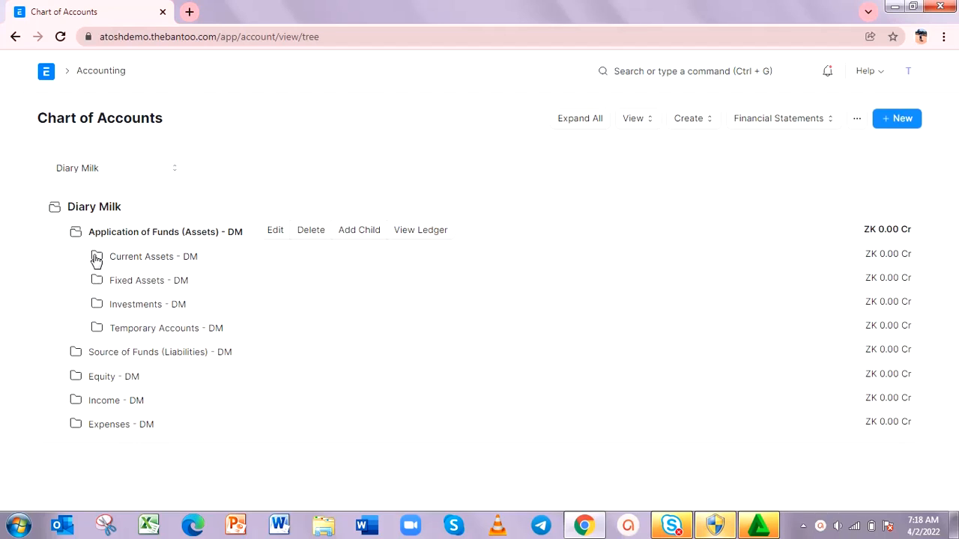
left_click(97, 259)
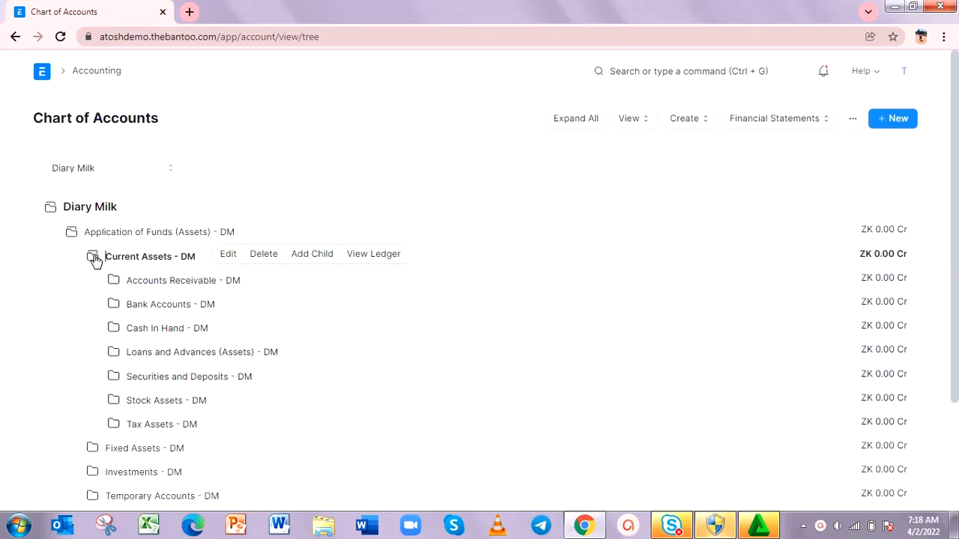
left_click(118, 282)
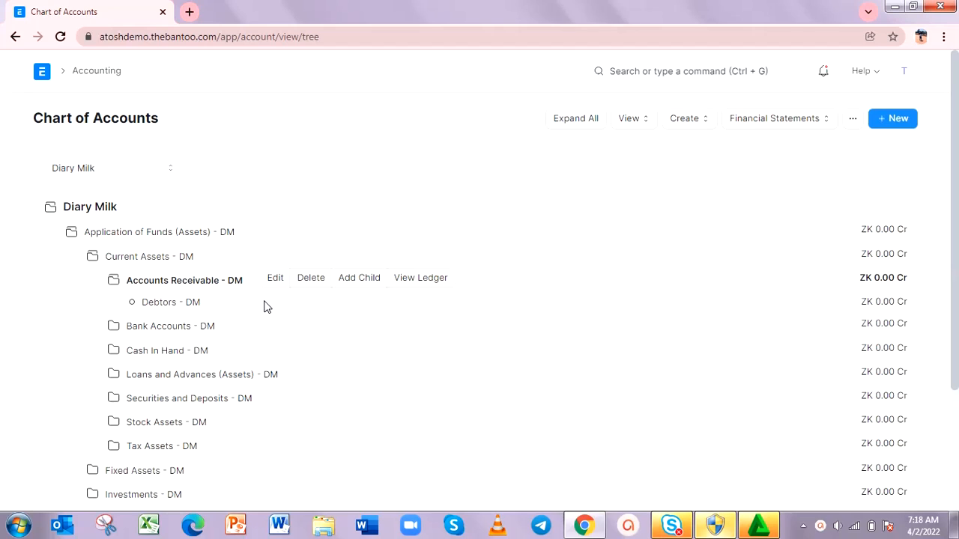
left_click(70, 233)
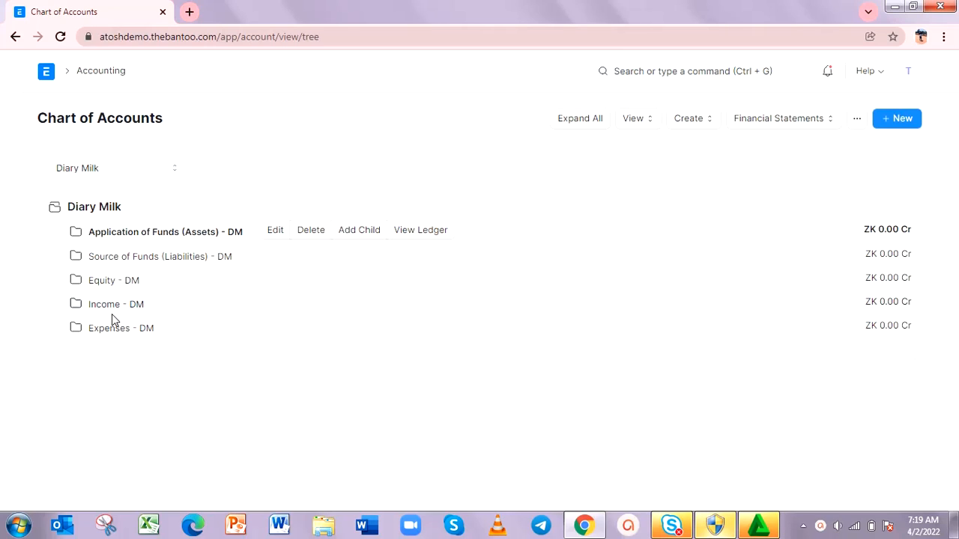
left_click(76, 234)
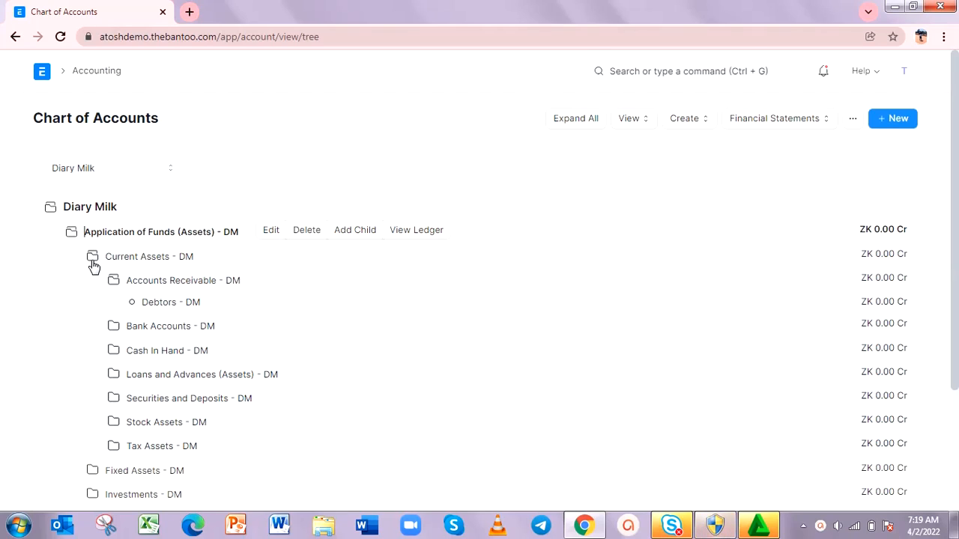
left_click(114, 329)
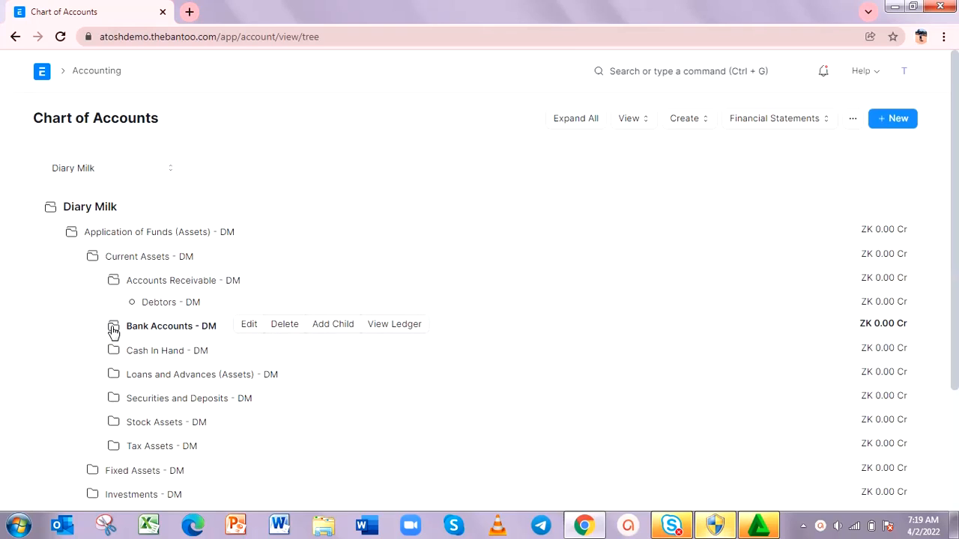
Step: Try the Bank and Expense Account types in a new child account under Bank Accounts, and discard the form
left_click(332, 325)
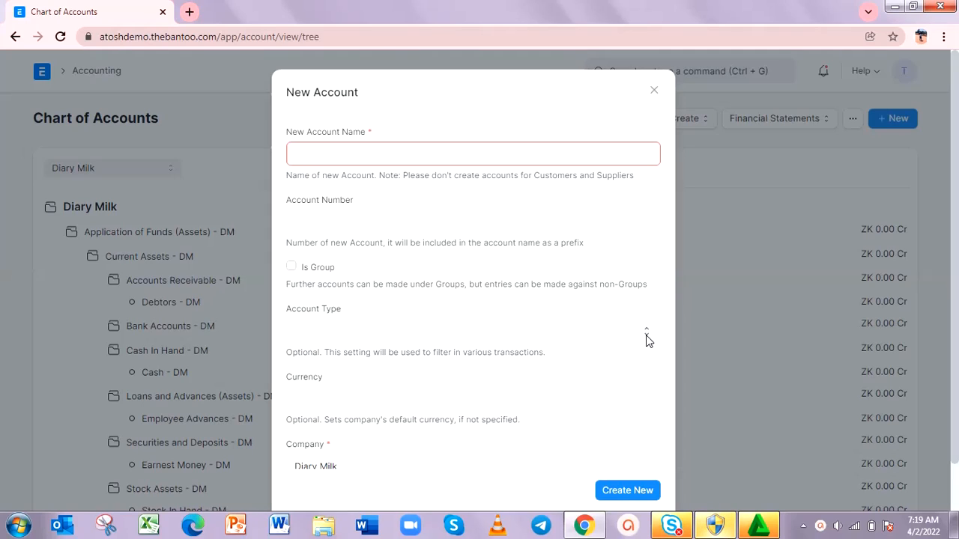
left_click(646, 335)
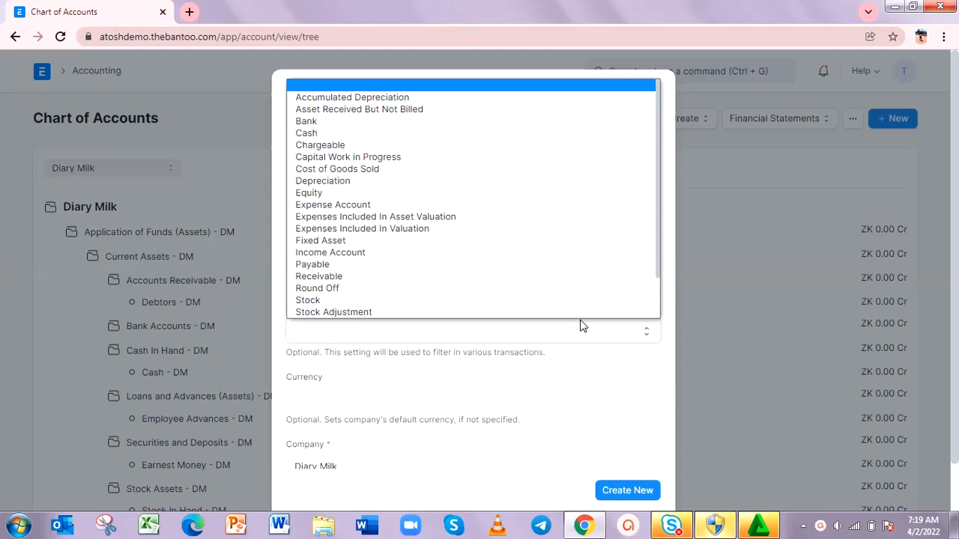
left_click(317, 122)
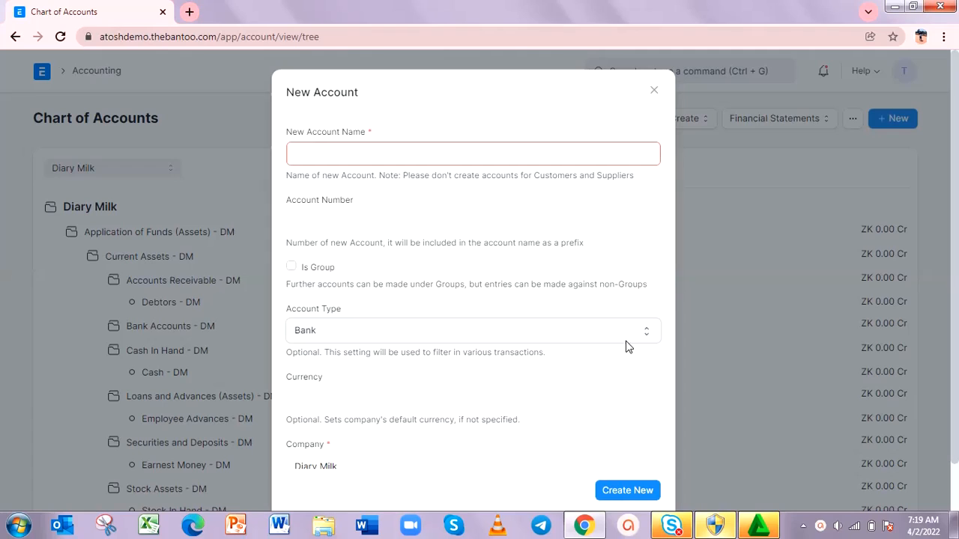
left_click(647, 334)
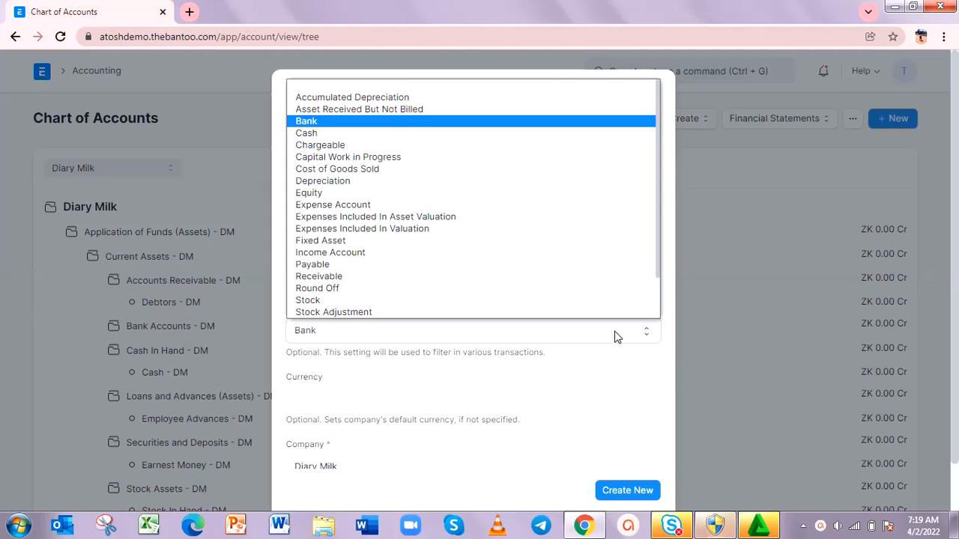
left_click(351, 204)
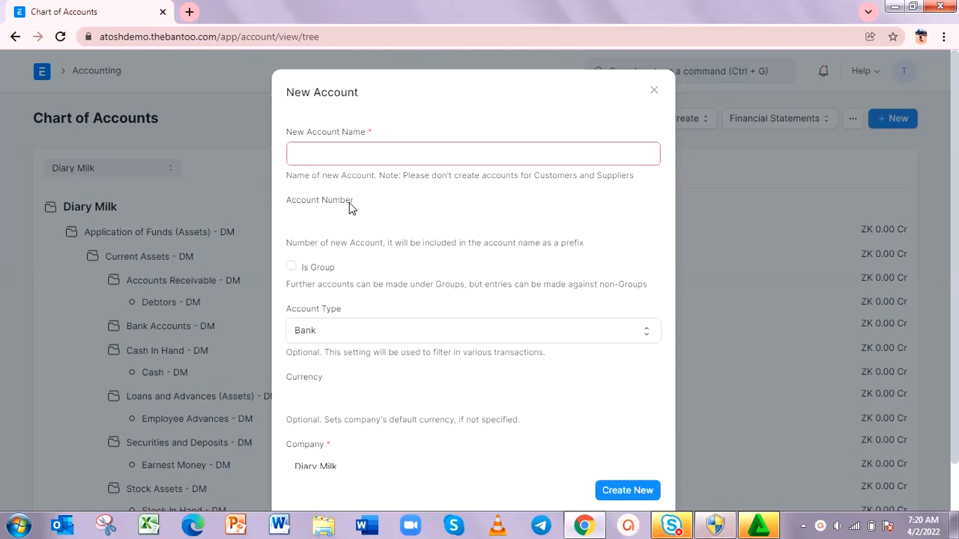
left_click(654, 93)
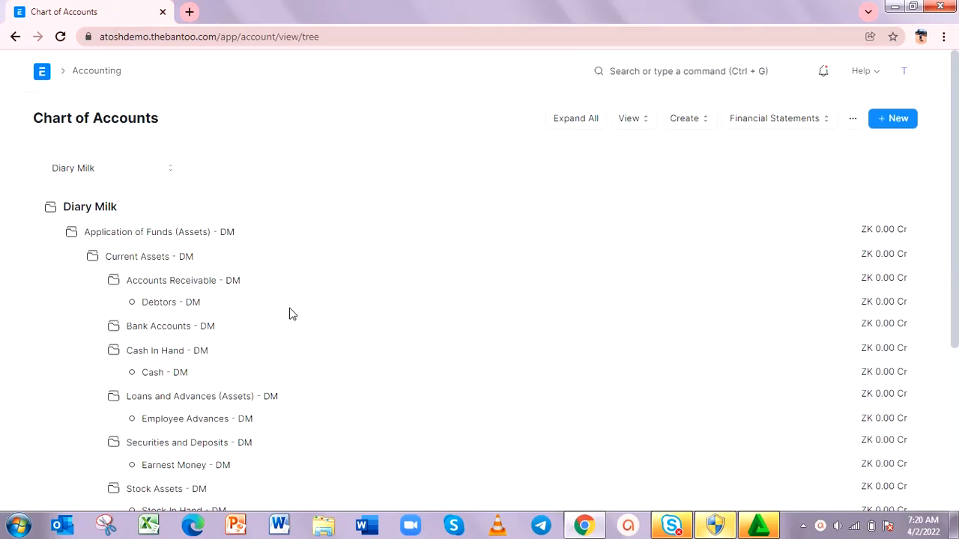
Step: Return to the home page and open the Journal Entry list from the Accounting module
left_click(43, 74)
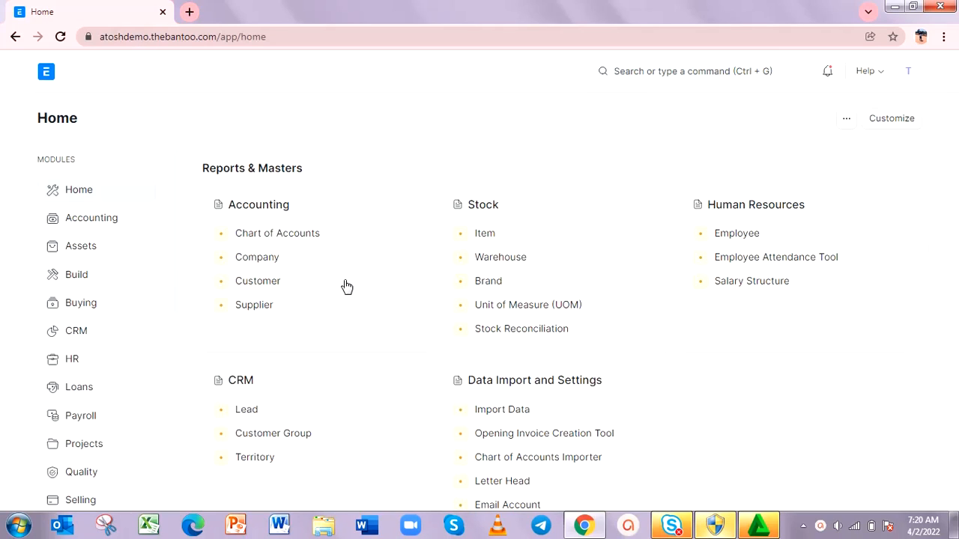
scroll(347, 289, "down", 1)
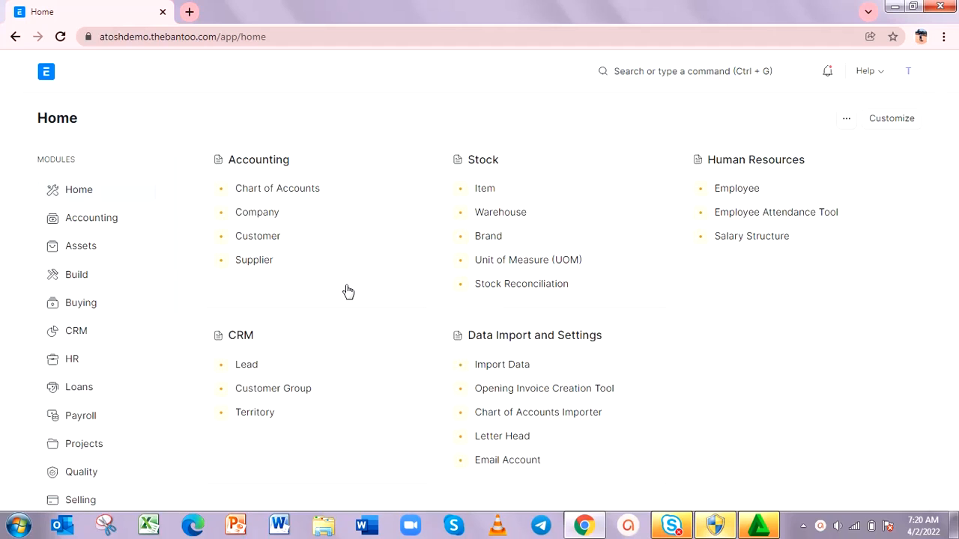
left_click(104, 221)
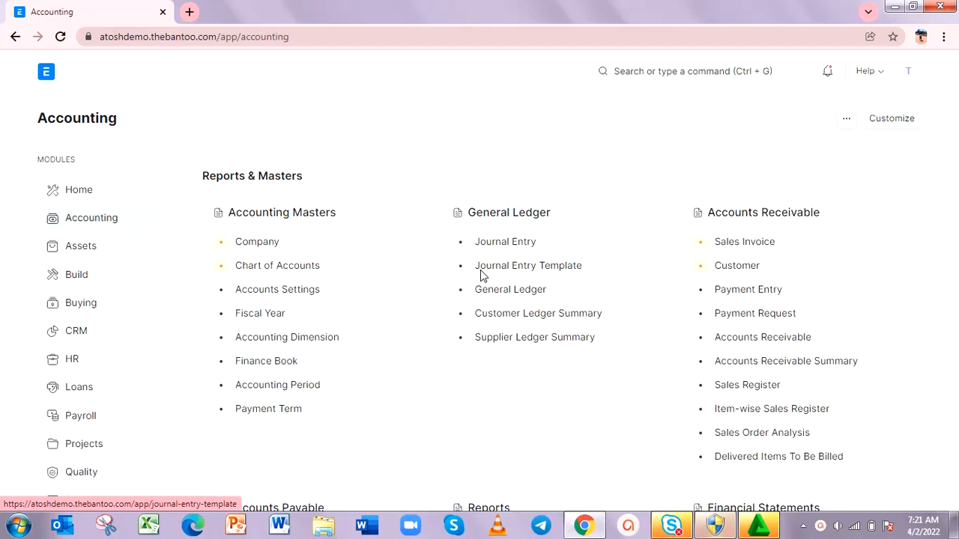
left_click(506, 246)
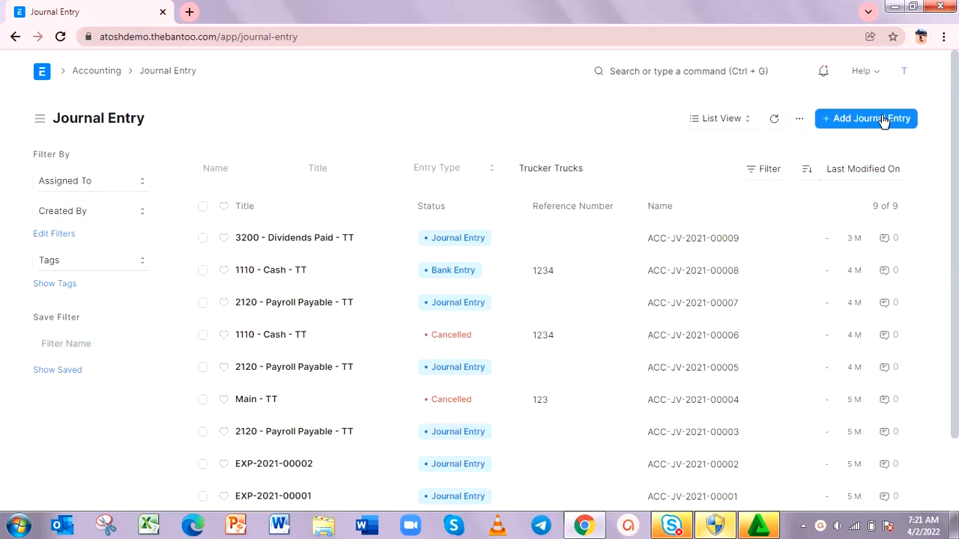
Step: Filter the journal entries by the company Diary Milk instead of Trucker Trucks
left_click(564, 169)
left_click(494, 172)
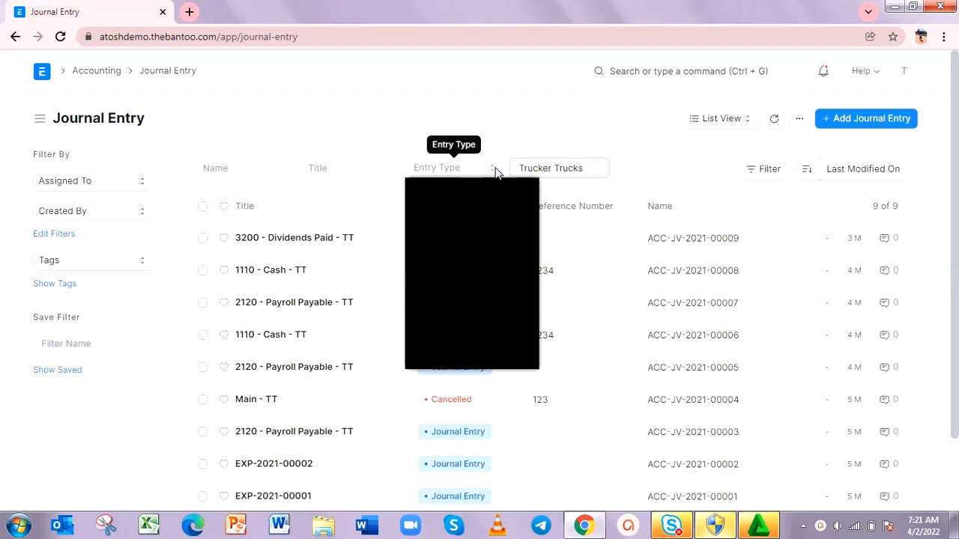
left_click(596, 169)
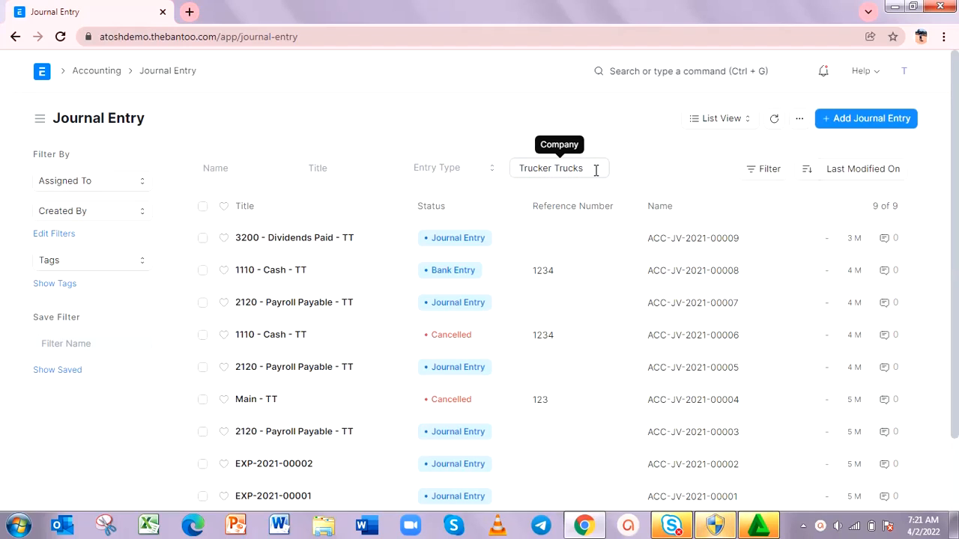
key("BackSpace")
key("BackSpace")
key("BackSpace")
key("BackSpace")
key("BackSpace")
key("BackSpace")
key("BackSpace")
key("BackSpace")
key("BackSpace")
key("BackSpace")
key("BackSpace")
key("BackSpace")
key("BackSpace")
key("BackSpace")
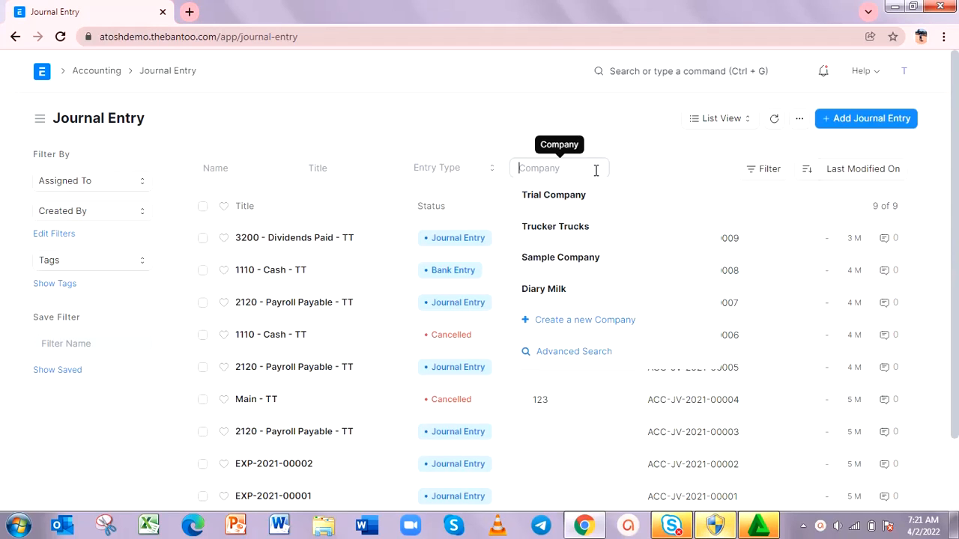
type("d")
left_click(573, 196)
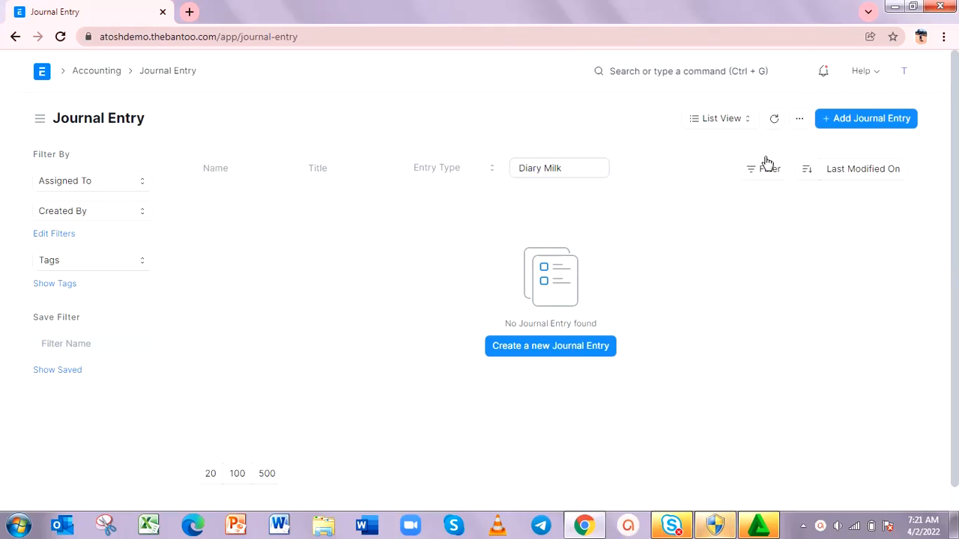
Step: Create a new journal entry for Diary Milk with the entry type Opening Entry and look through its accounting rows
left_click(888, 125)
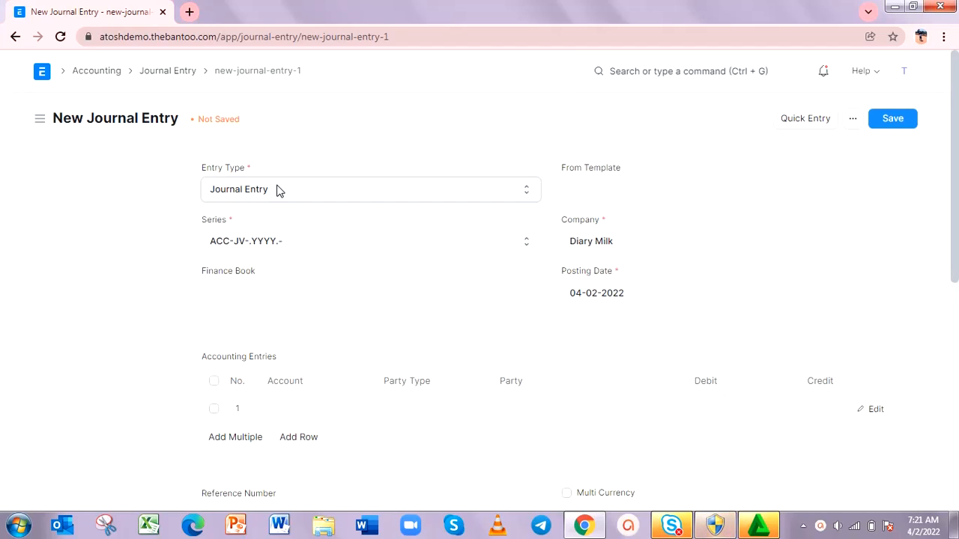
left_click(528, 194)
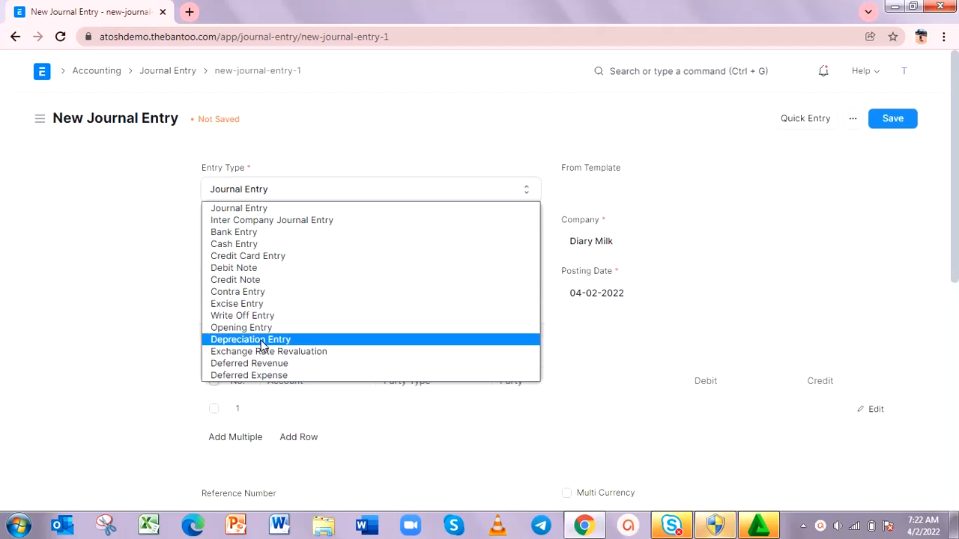
left_click(260, 329)
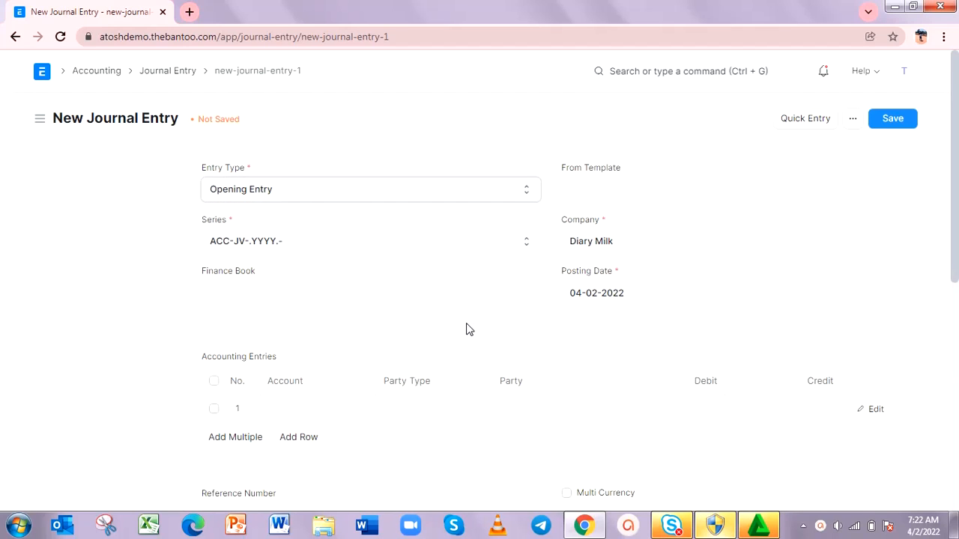
scroll(466, 329, "down", 2)
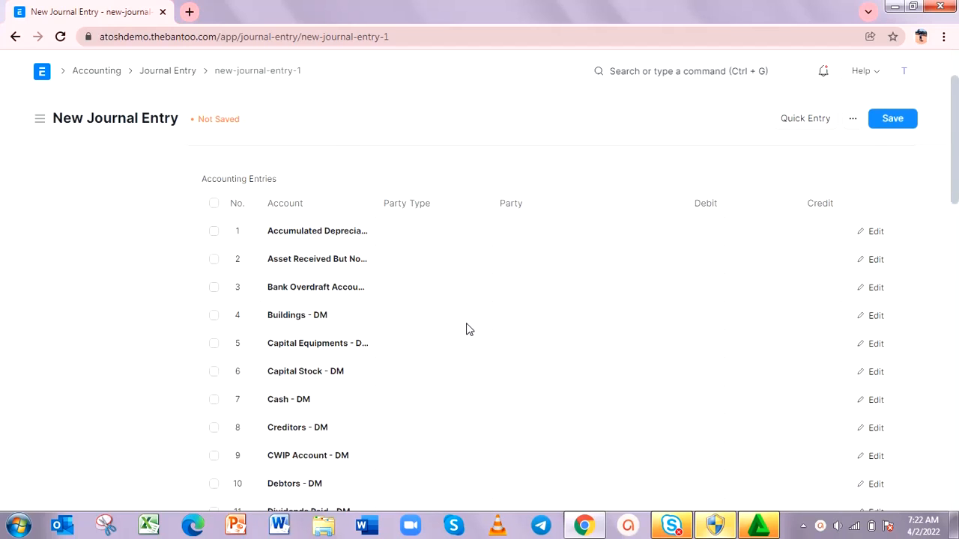
scroll(466, 329, "up", 2)
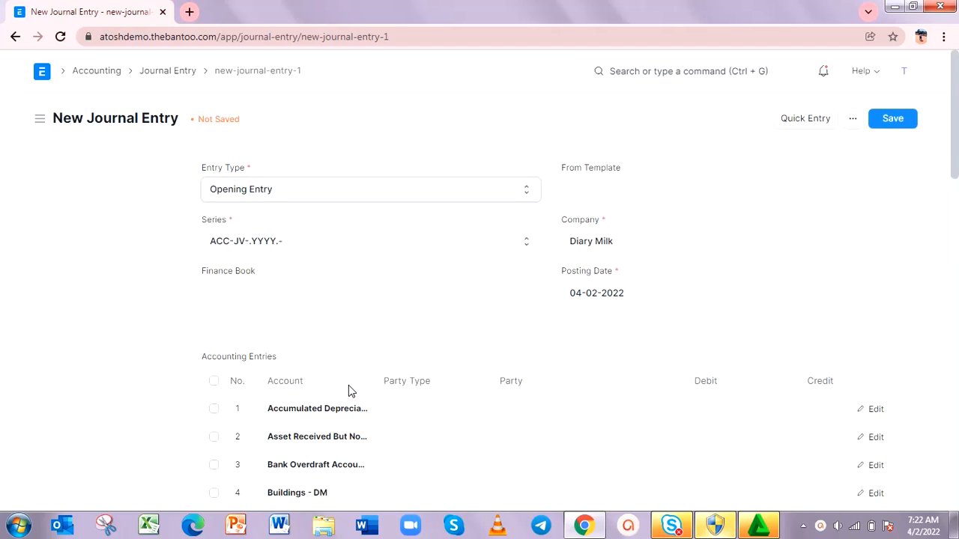
scroll(348, 385, "down", 8)
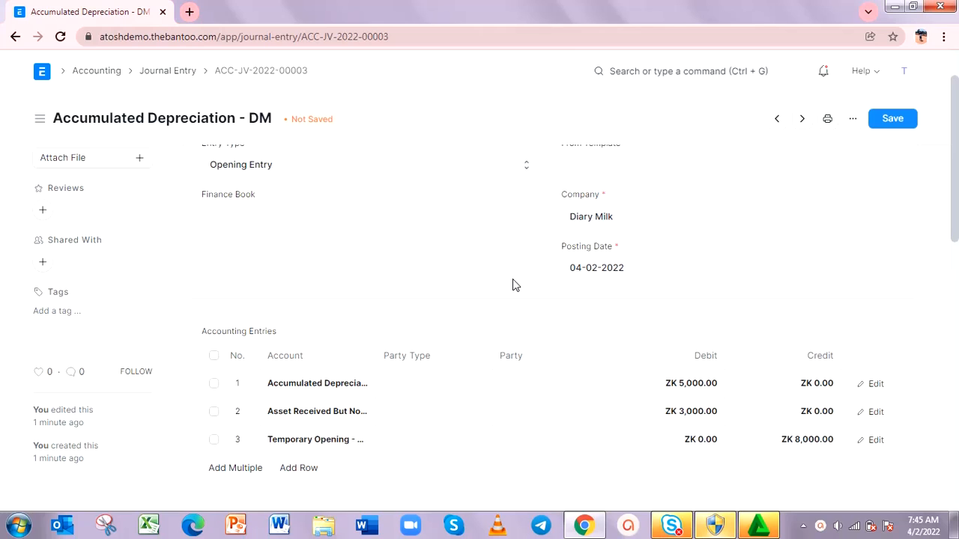
Step: Review the debit and credit rows of the Diary Milk opening entry, save it and submit it permanently
scroll(514, 284, "down", 3)
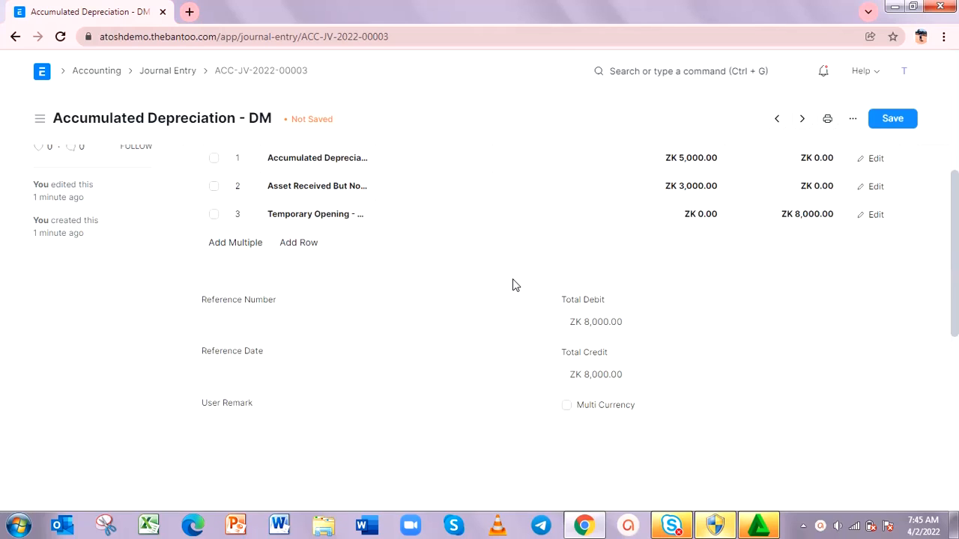
scroll(515, 285, "up", 5)
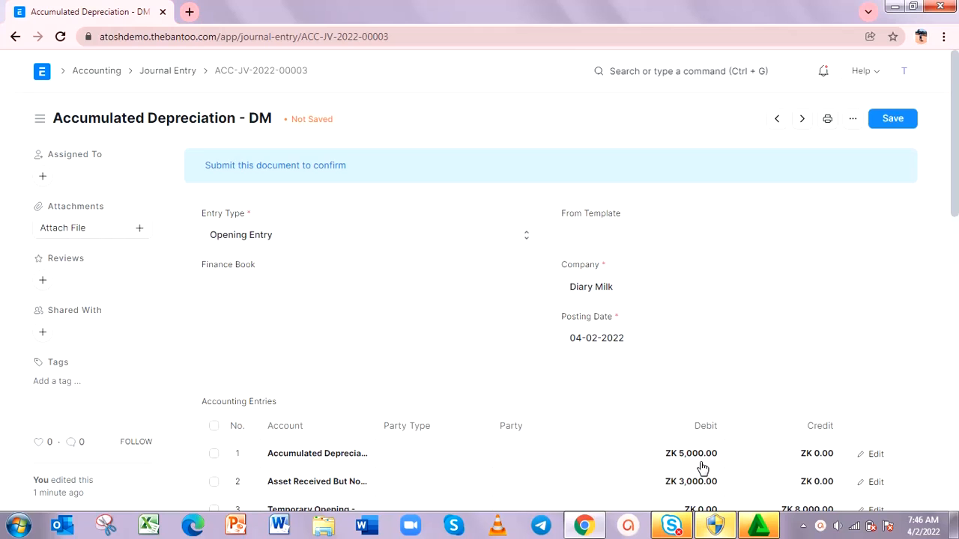
scroll(702, 469, "down", 3)
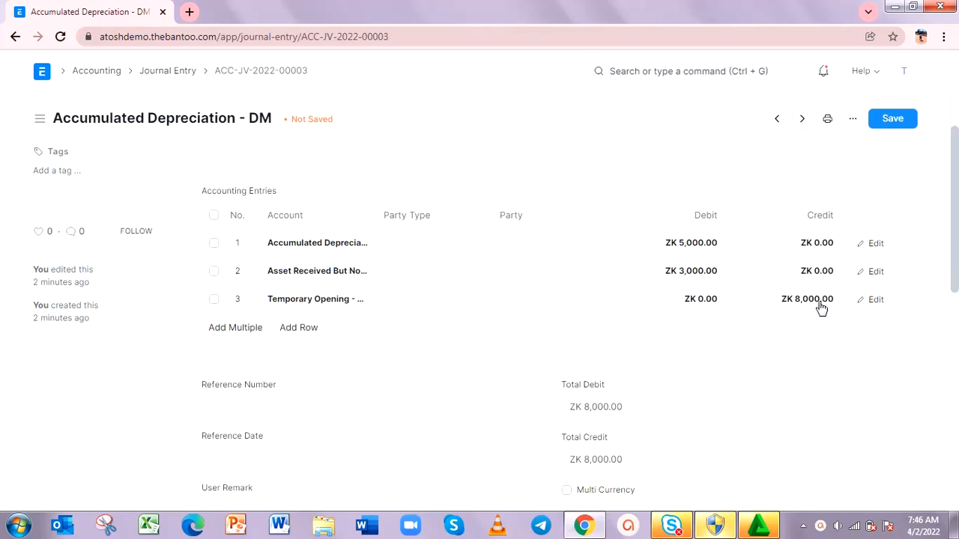
left_click(898, 127)
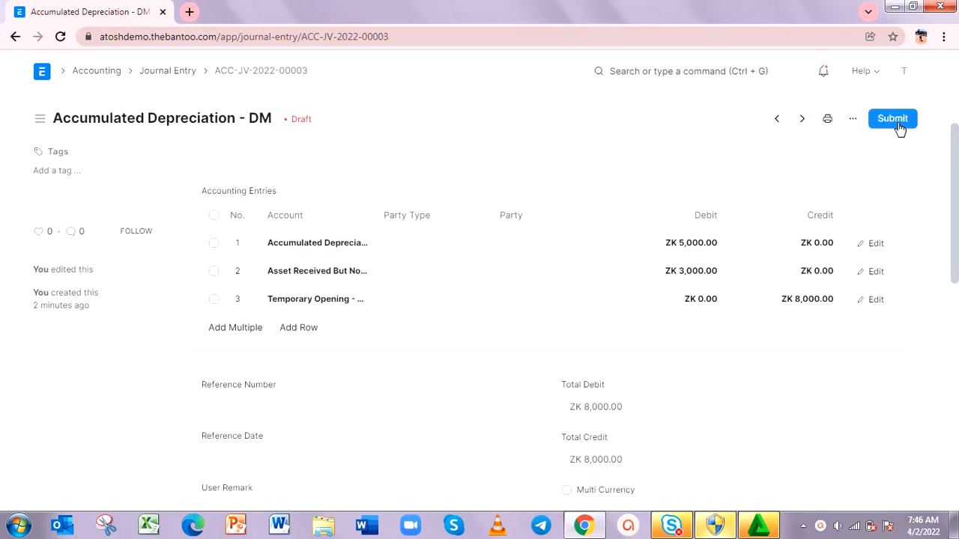
scroll(702, 221, "down", 5)
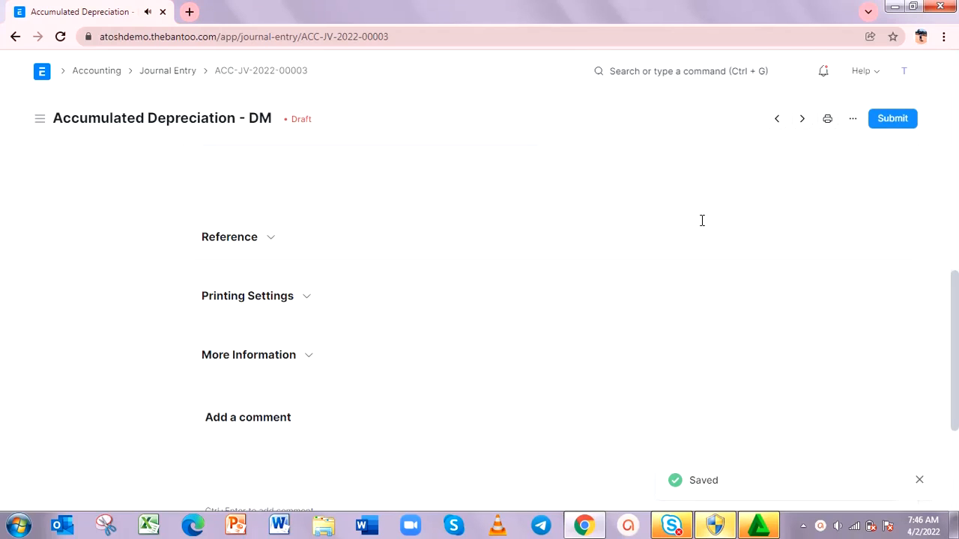
left_click(896, 120)
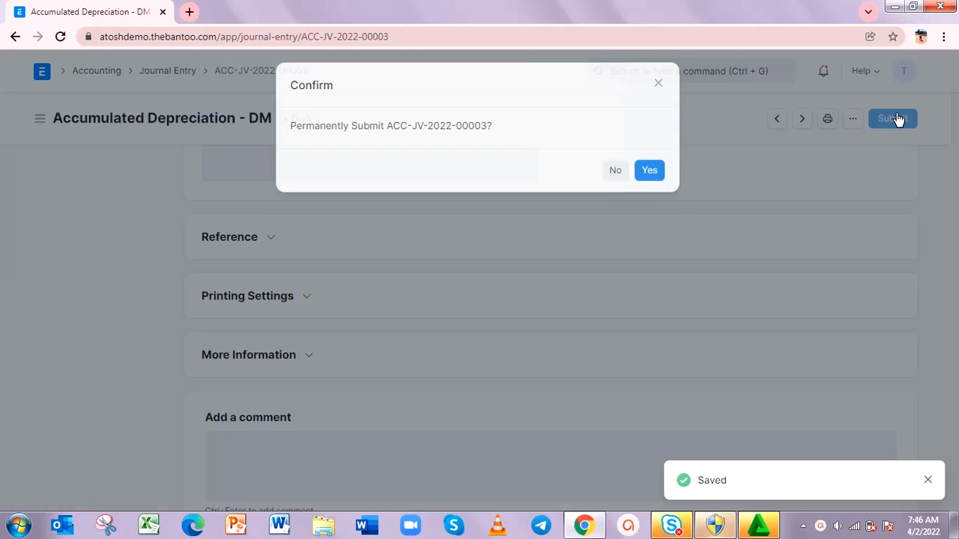
left_click(649, 178)
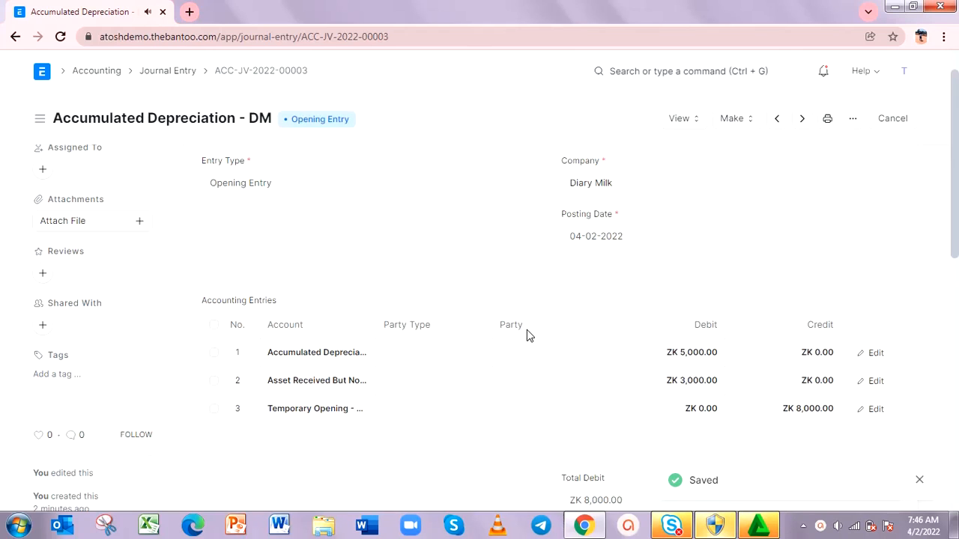
Step: Open the Chart of Accounts from the Accounting module, reload it and show the Diary Milk company
left_click(98, 72)
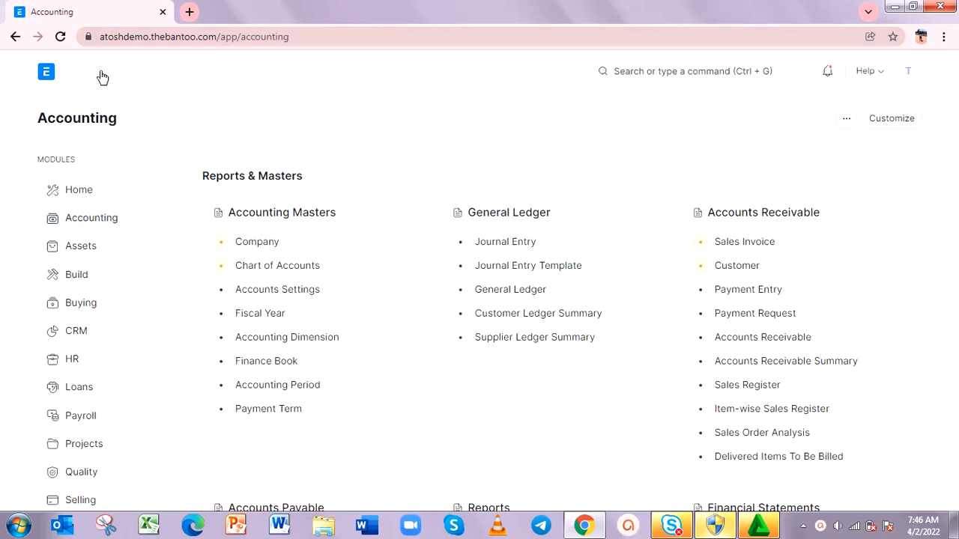
left_click(268, 266)
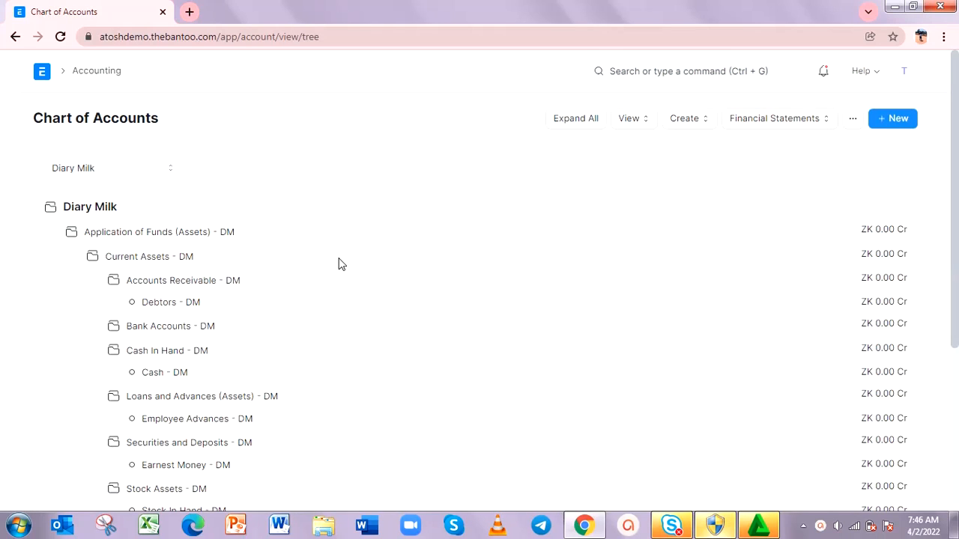
left_click(60, 38)
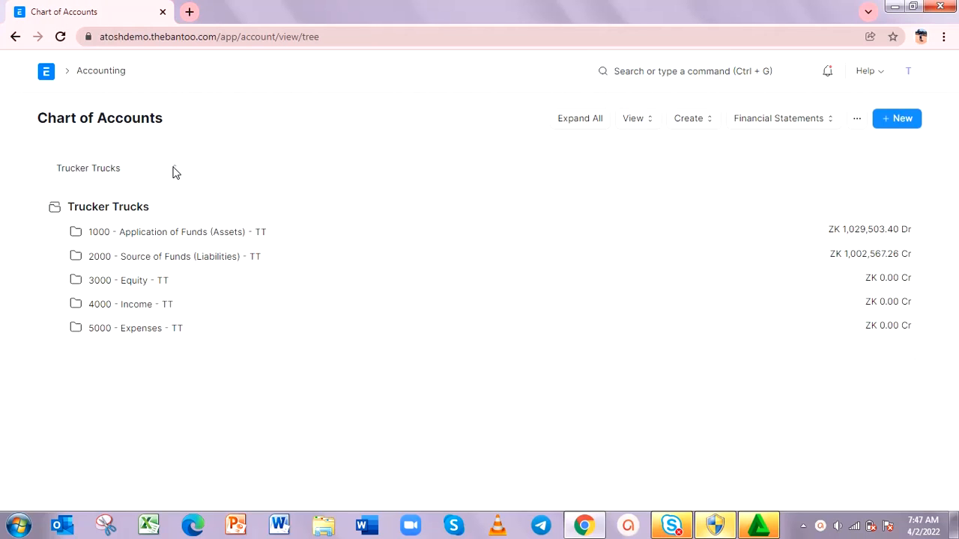
left_click(173, 171)
left_click(149, 186)
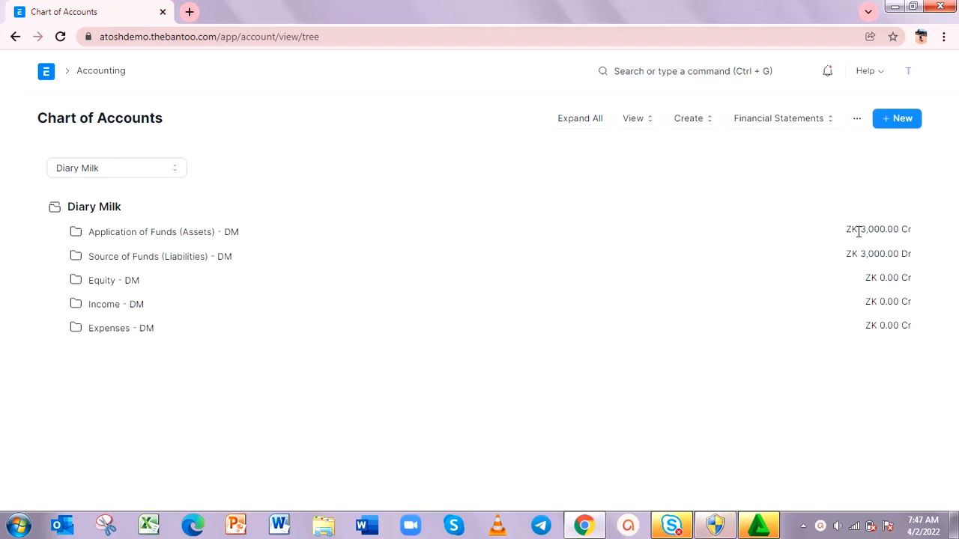
Step: Expand Application of Funds (Assets), Current Assets, Tax Assets and Fixed Assets to examine the account balances
left_click(202, 234)
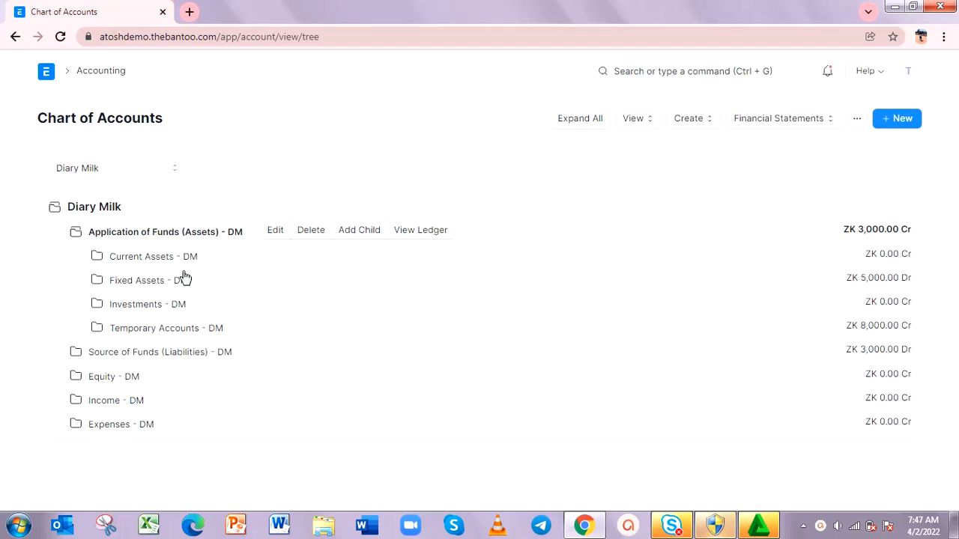
left_click(177, 262)
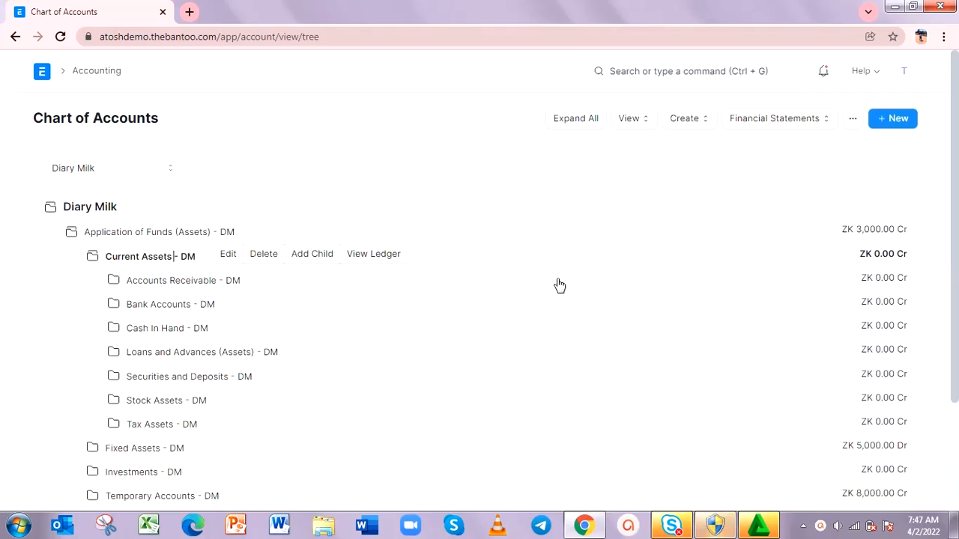
left_click(168, 424)
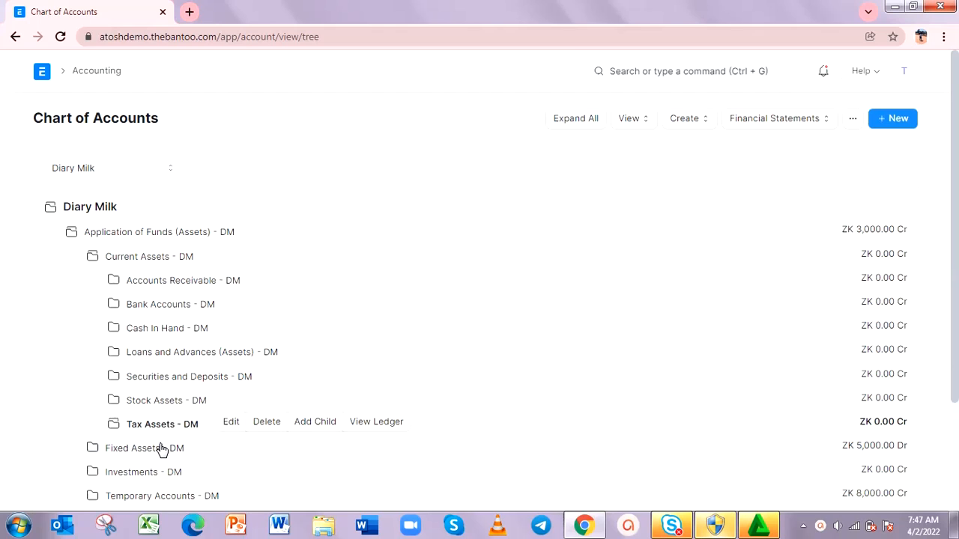
left_click(161, 447)
scroll(161, 450, "down", 2)
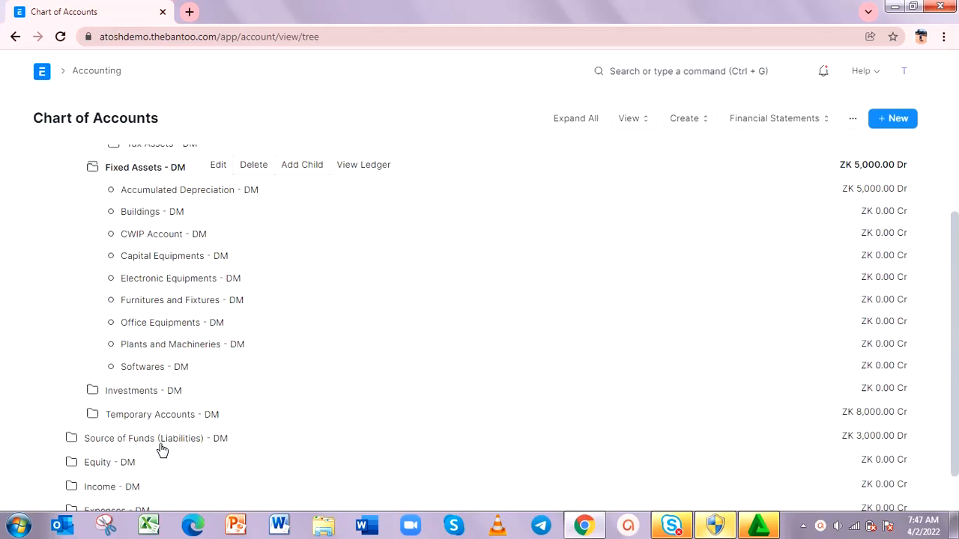
Step: View the general ledger of the Accumulated Depreciation account under Fixed Assets, and return to the Accounting module
left_click(254, 191)
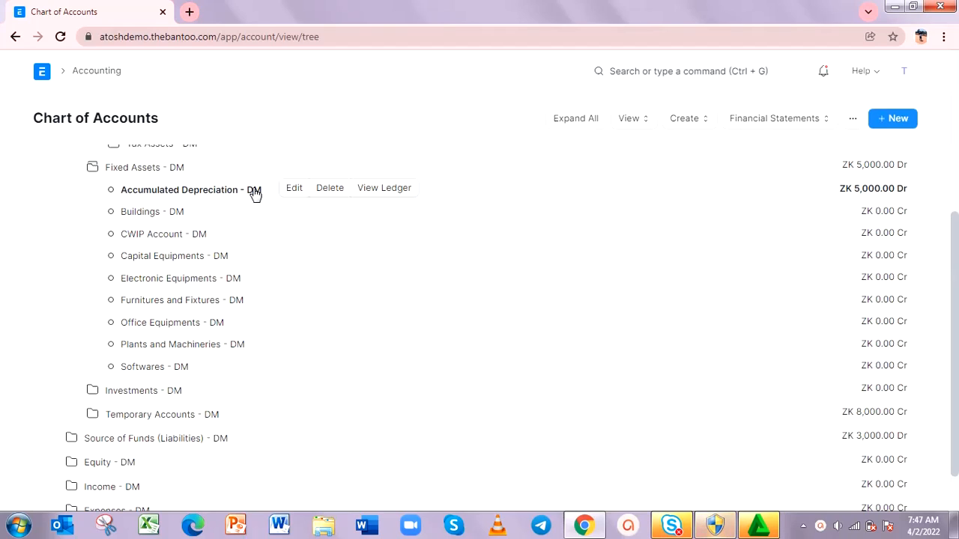
left_click(387, 191)
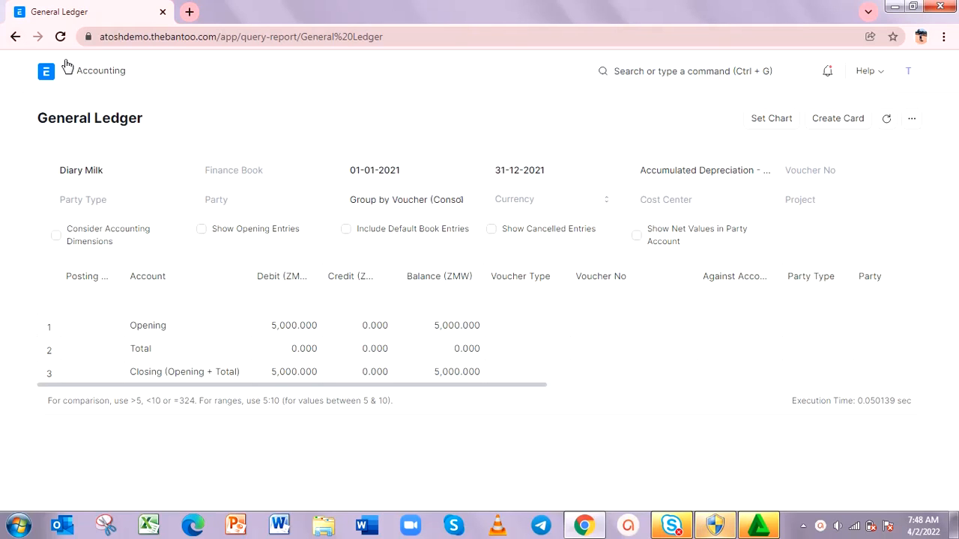
left_click(15, 36)
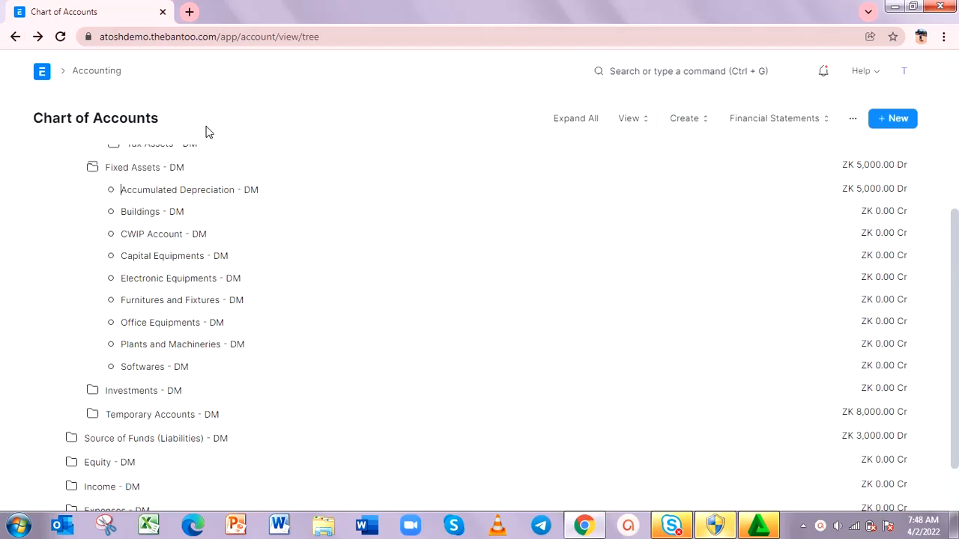
left_click(14, 38)
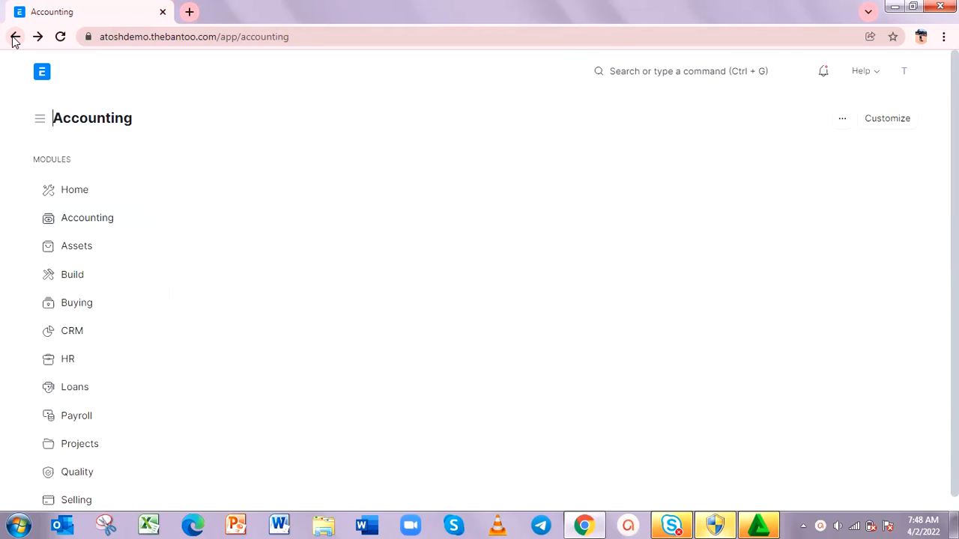